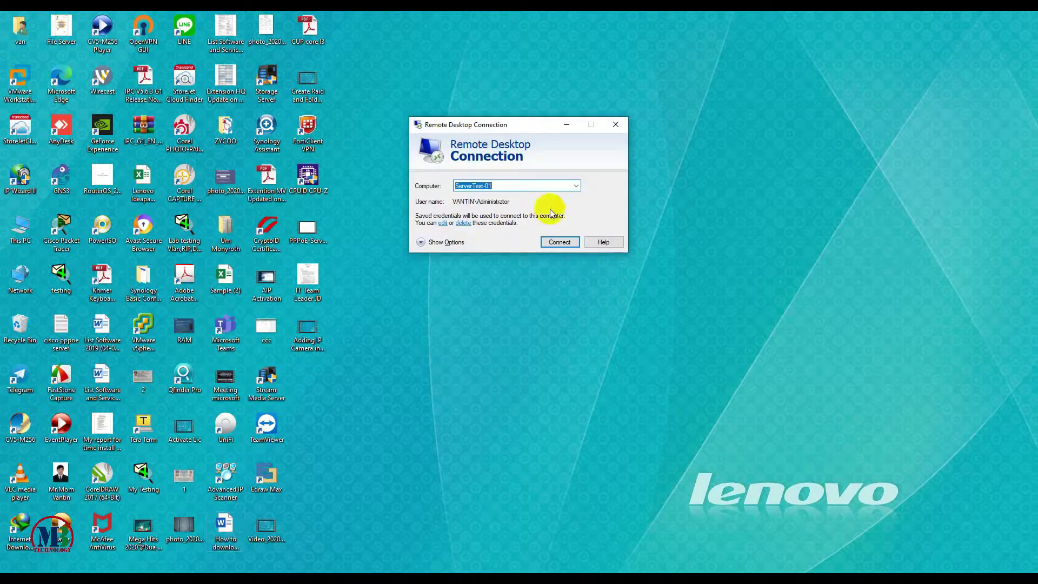
Step: Start a remote desktop connection to the computer at 192.168.1.231
type("192")
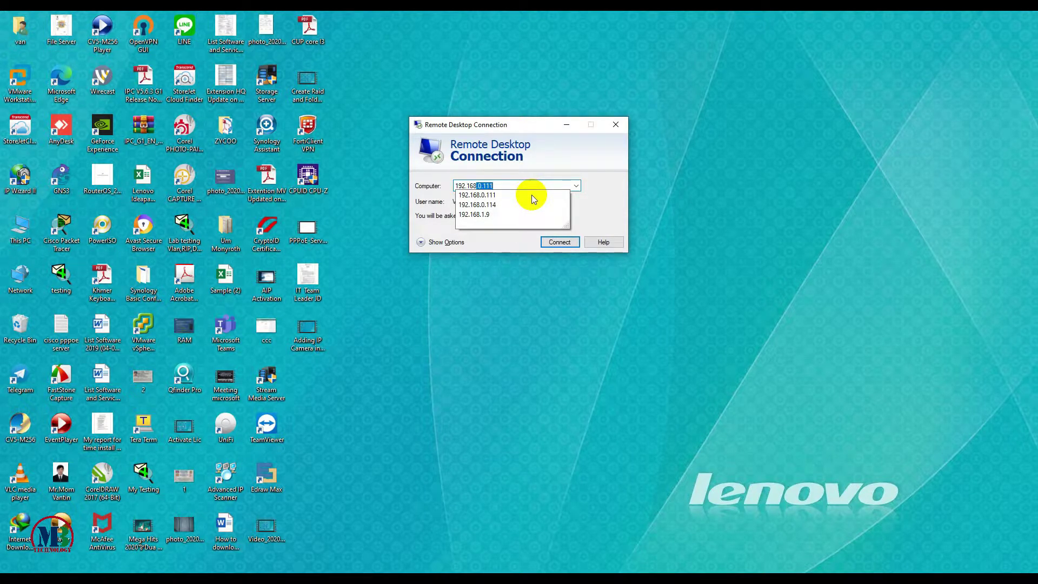
type(".168.1.23")
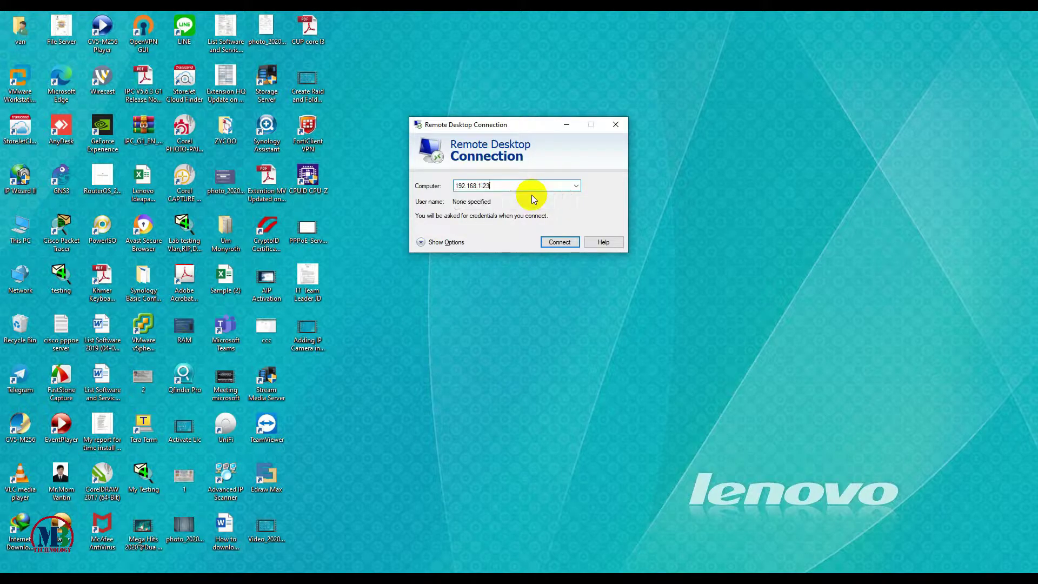
type("1")
key("Return")
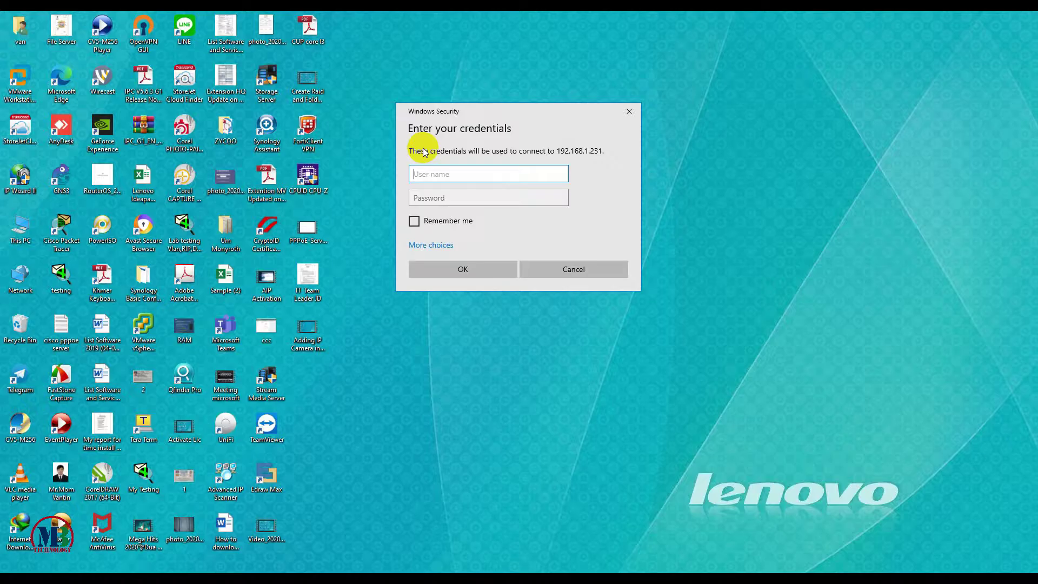
Step: Sign in to the remote computer as administrator with the account password and accept the certificate warning
type("administrator")
key("Tab")
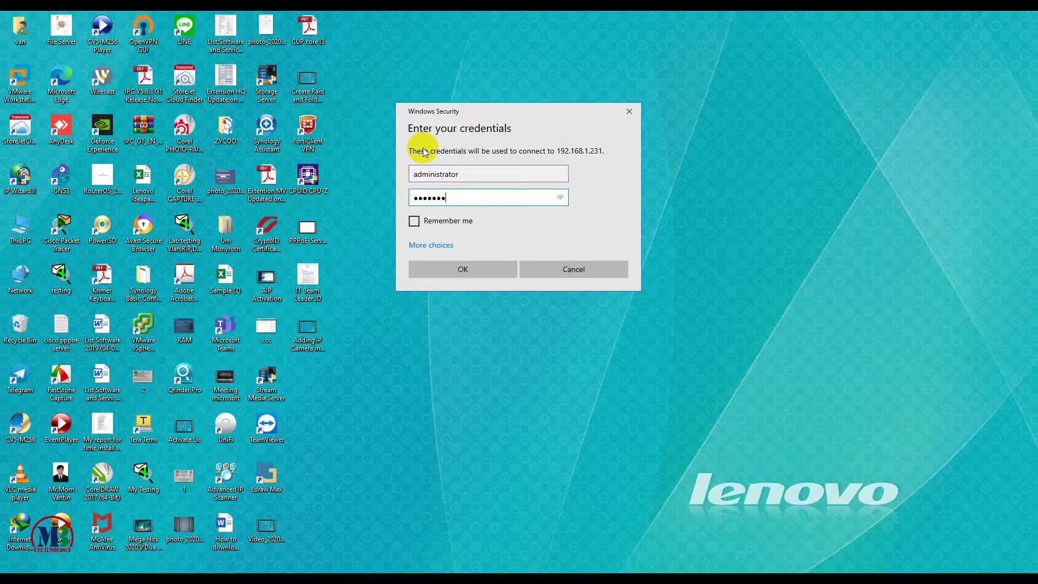
key("Return")
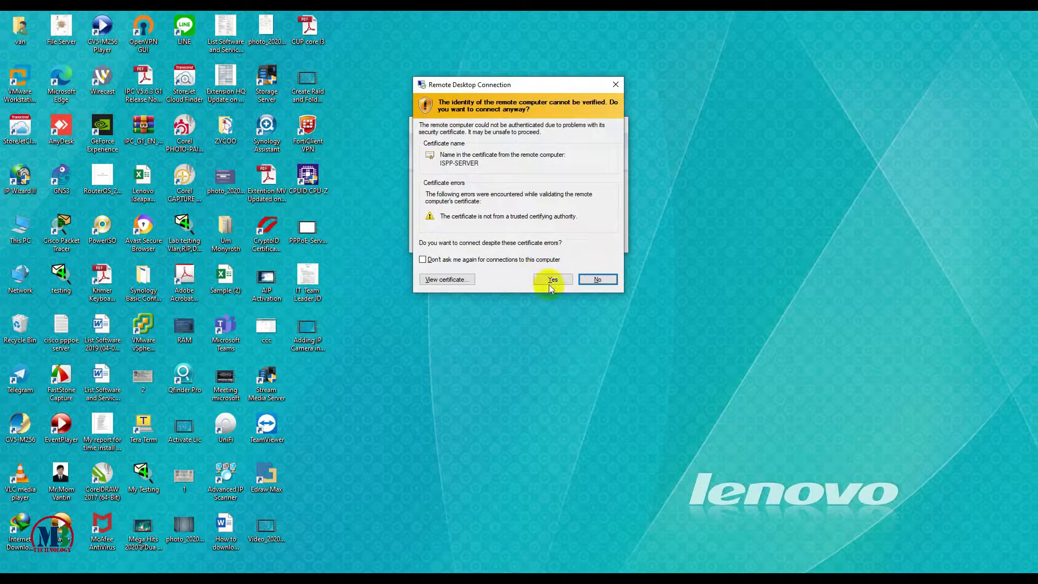
left_click(549, 284)
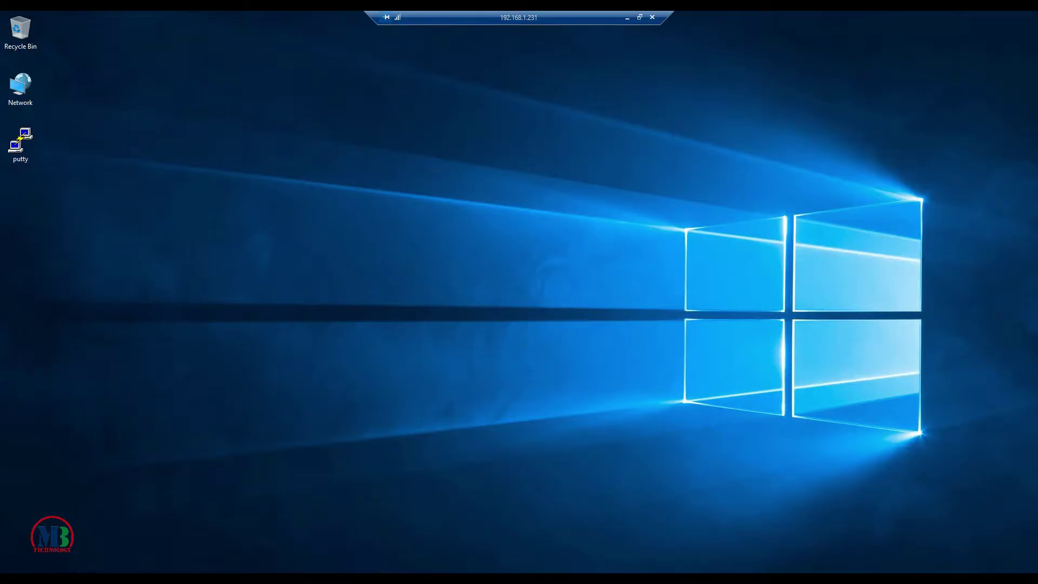
Step: Launch Server Manager on the remote server and open Computer Management from it
left_click(27, 572)
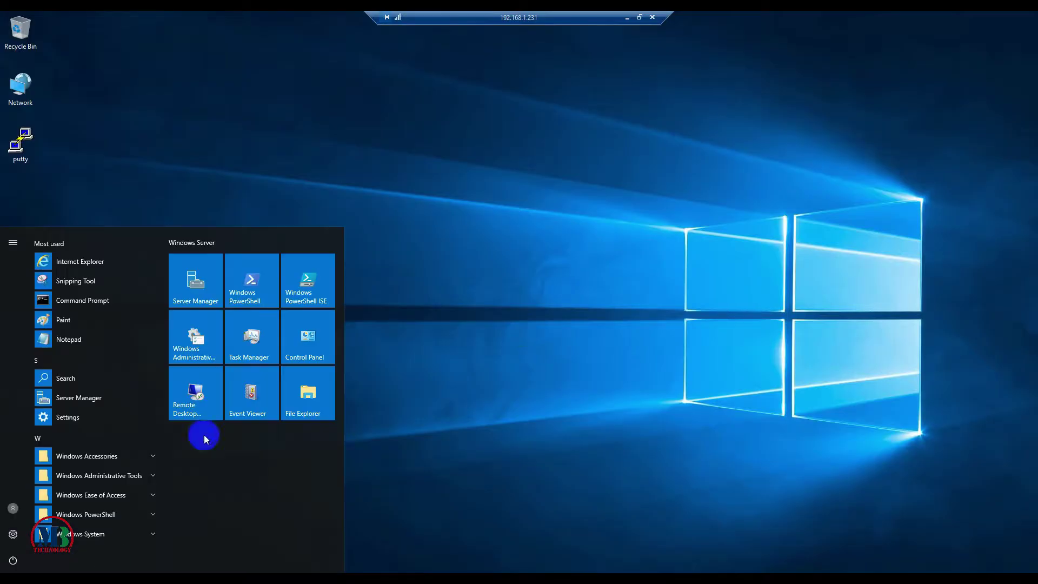
left_click(185, 275)
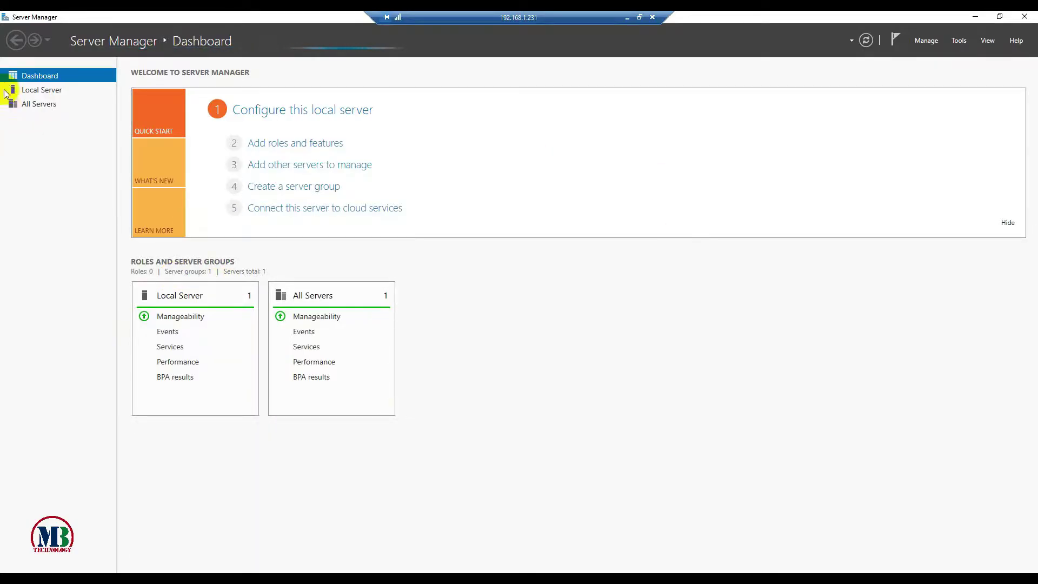
left_click(957, 43)
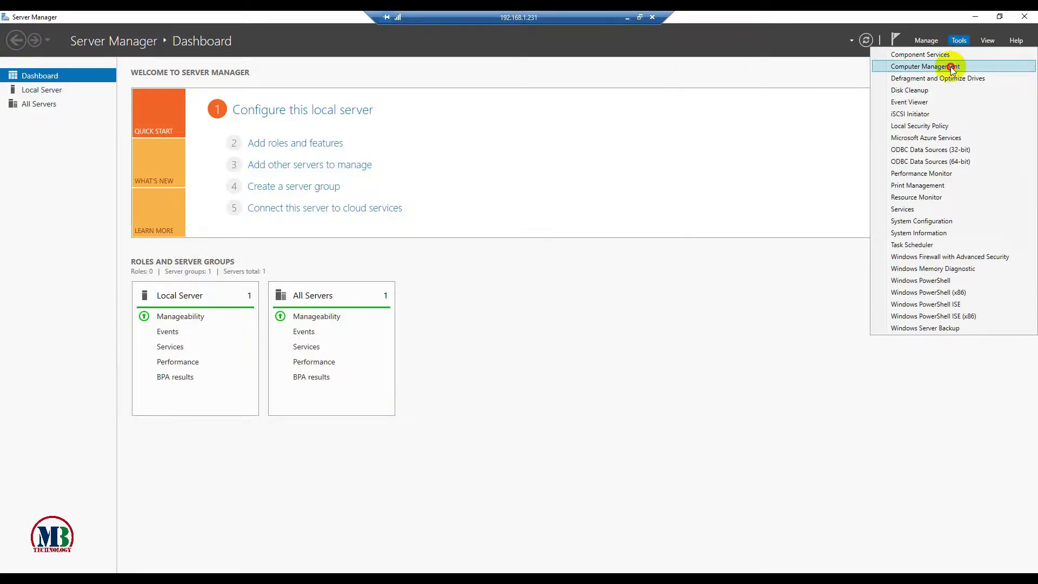
left_click(952, 67)
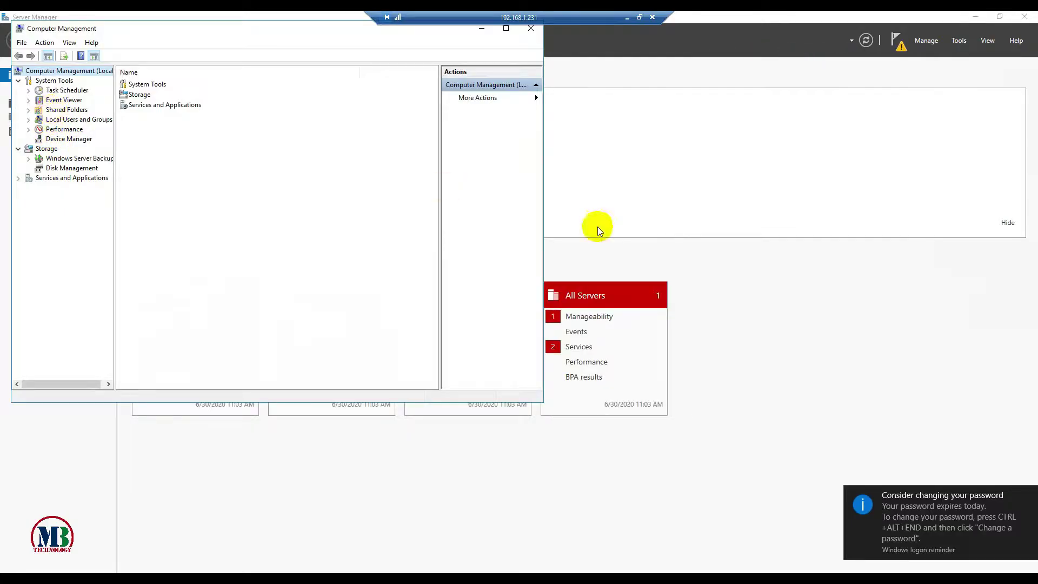
Step: Show the local users list, widen its Name column, and examine the Administrator and Nvrplanet accounts
left_click(54, 122)
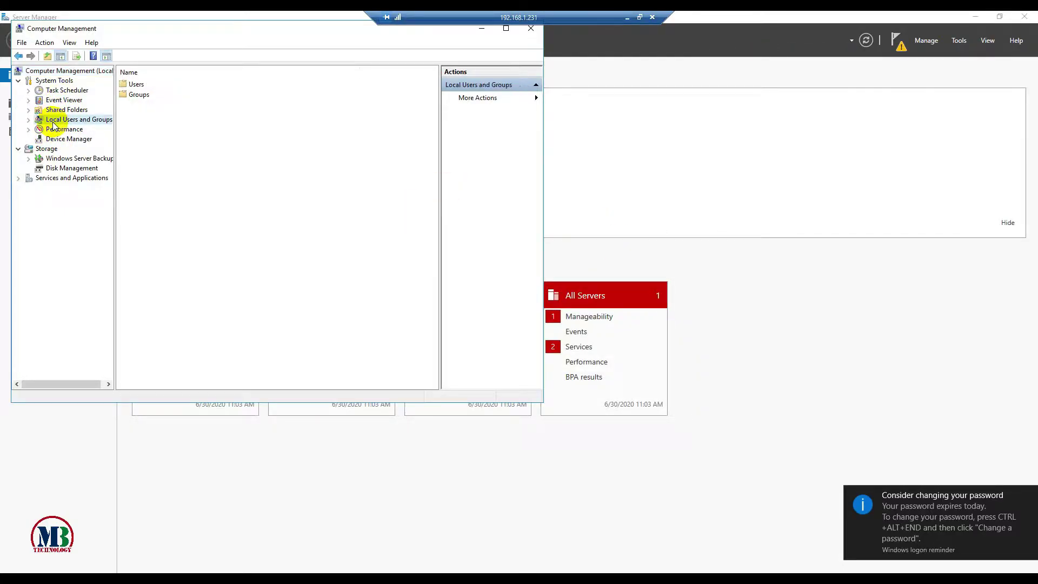
double_click(130, 84)
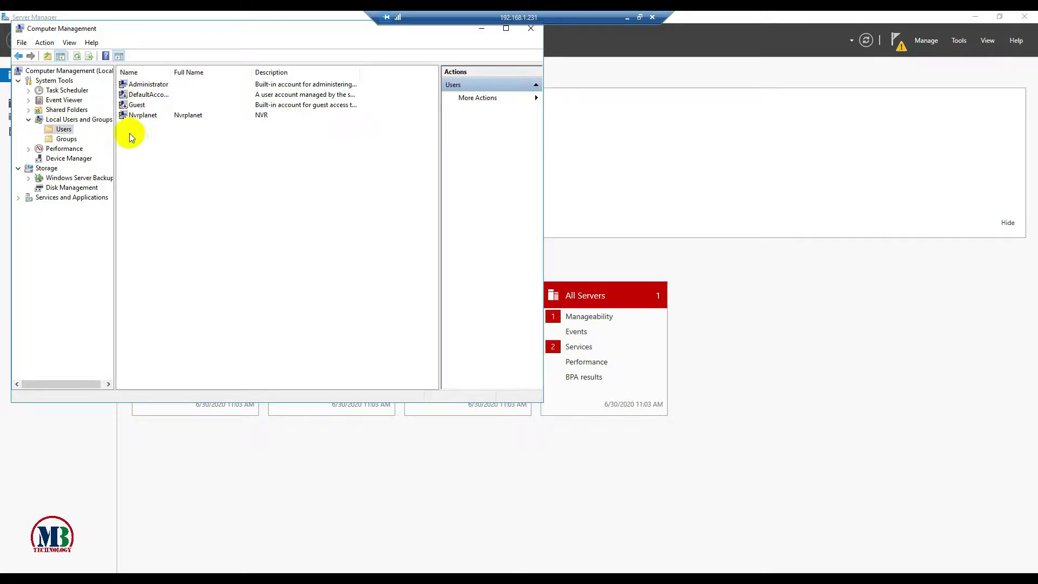
left_click_drag(172, 73, 247, 76)
left_click(139, 87)
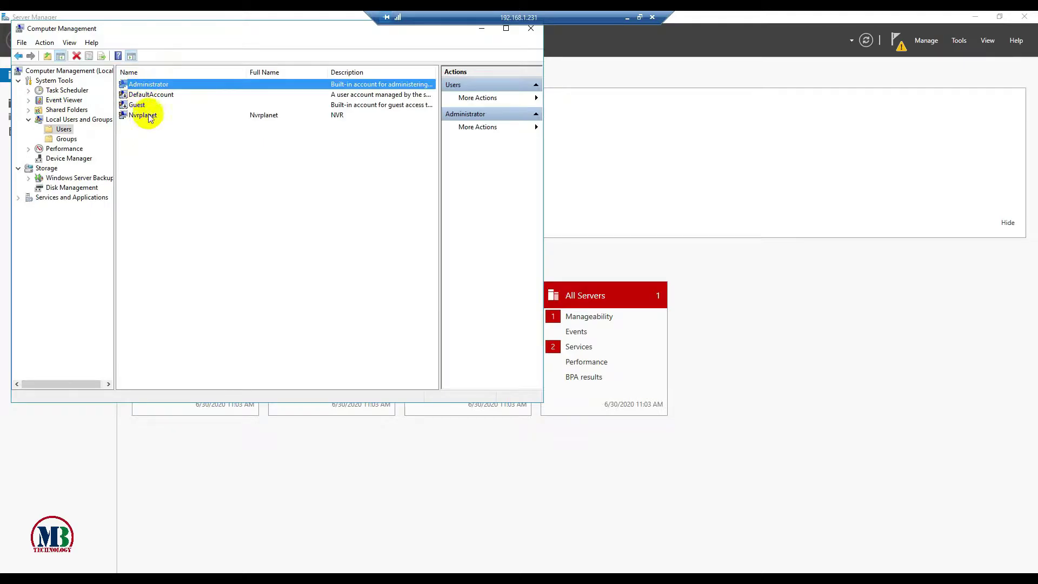
left_click(136, 115)
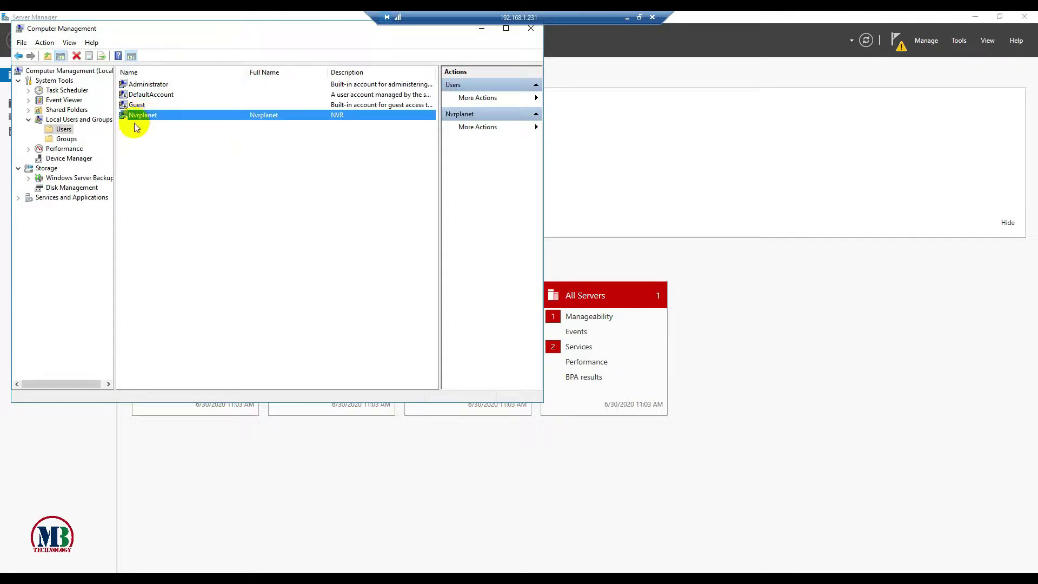
left_click(136, 84)
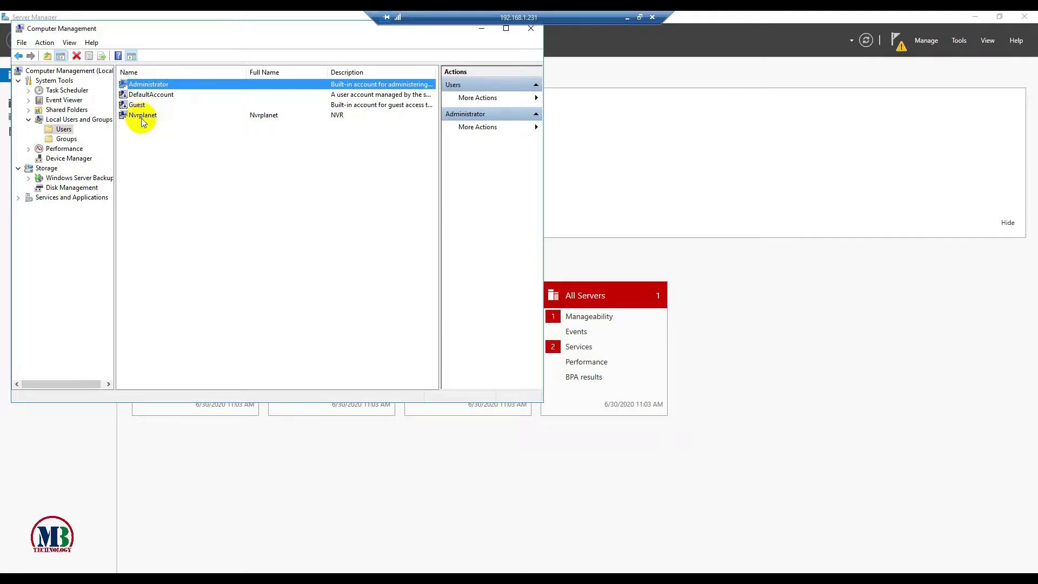
left_click(136, 115)
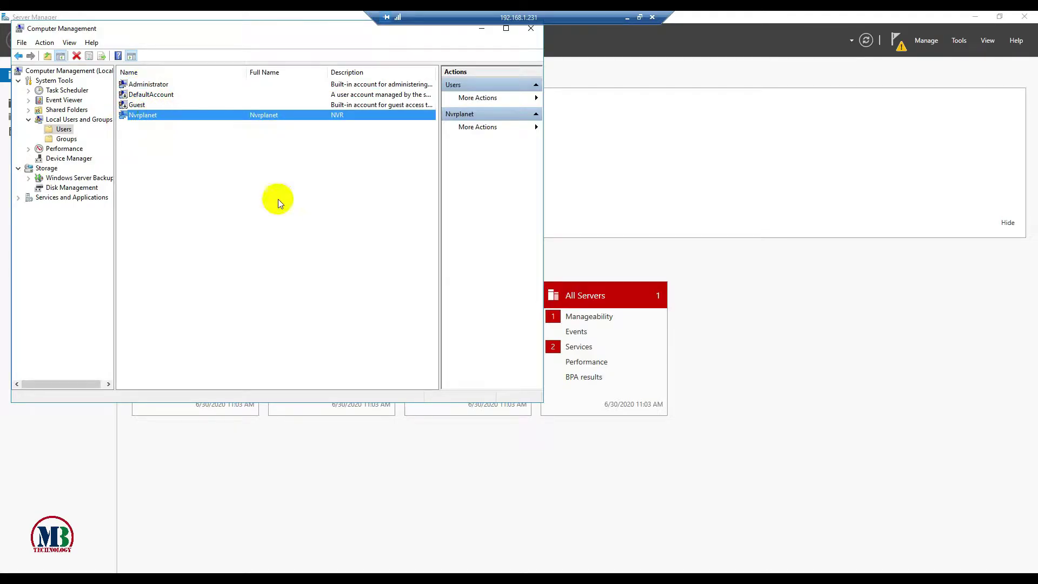
Step: Close Computer Management and minimize Server Manager
left_click_drag(336, 34, 343, 183)
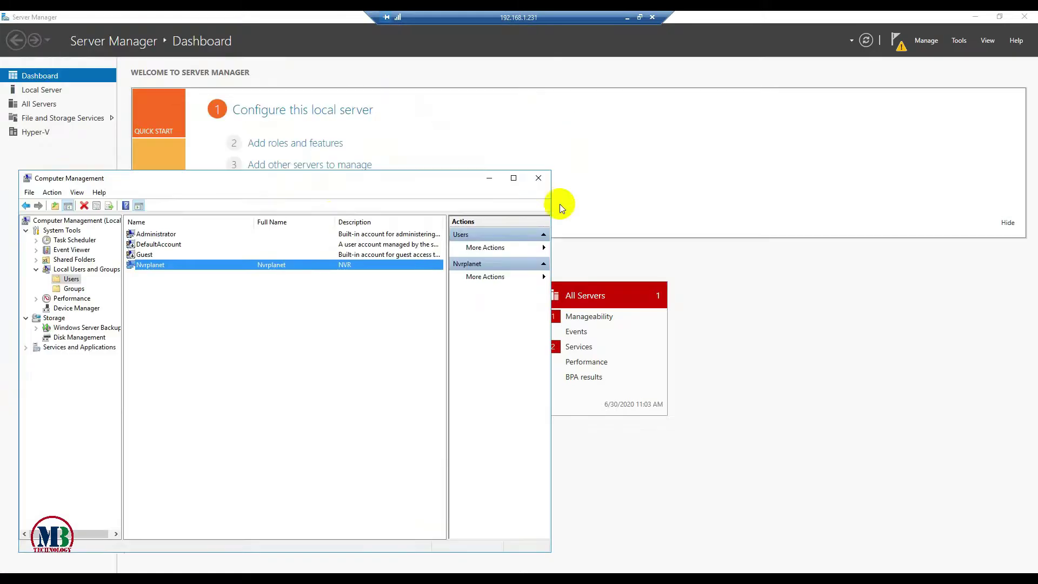
left_click(538, 178)
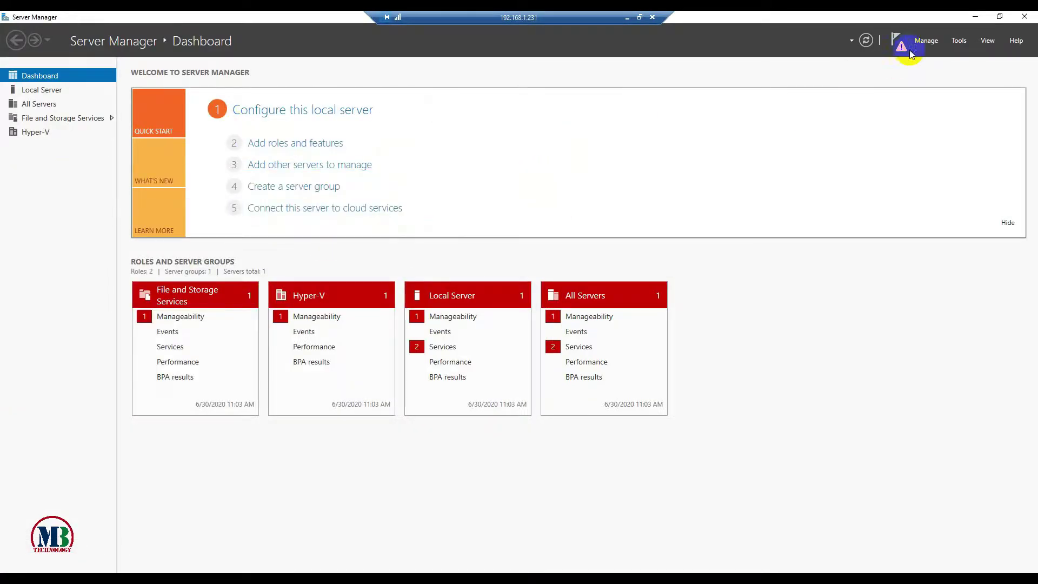
left_click(975, 16)
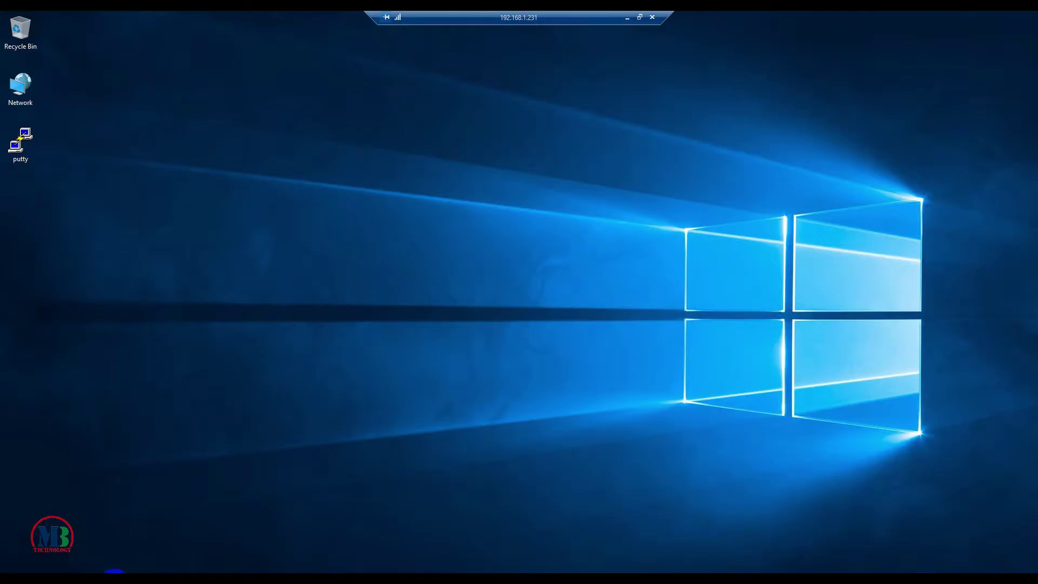
Step: Examine the contents and the sharing options of the NVR-Planet folder on the DATA (D:) drive
left_click(116, 571)
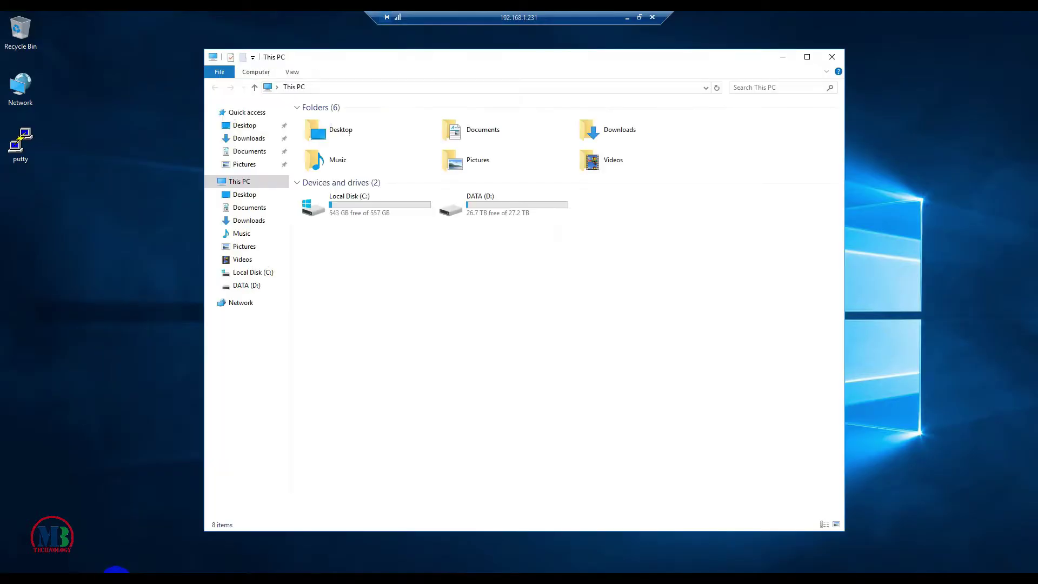
double_click(485, 204)
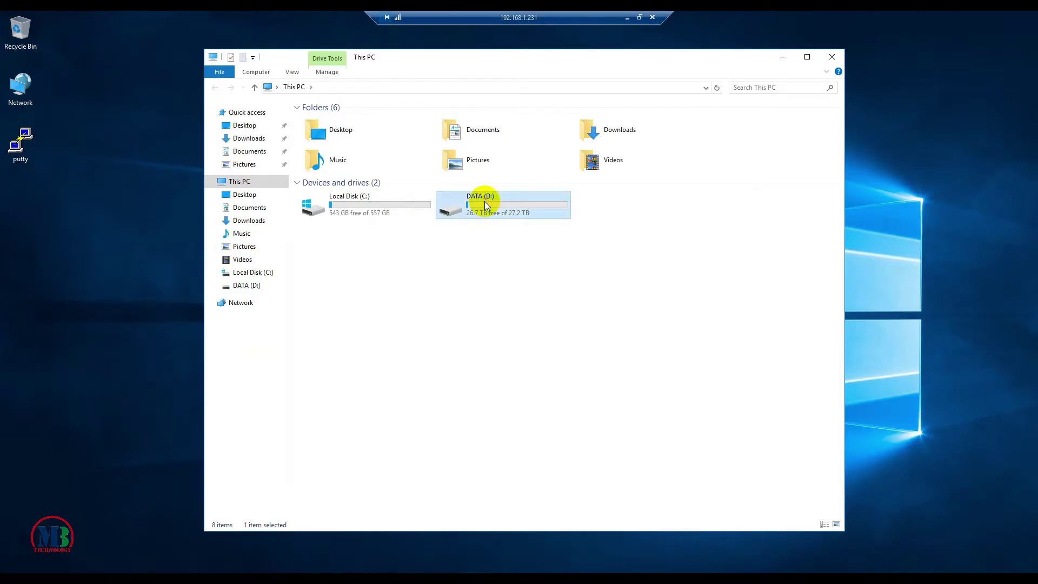
double_click(326, 121)
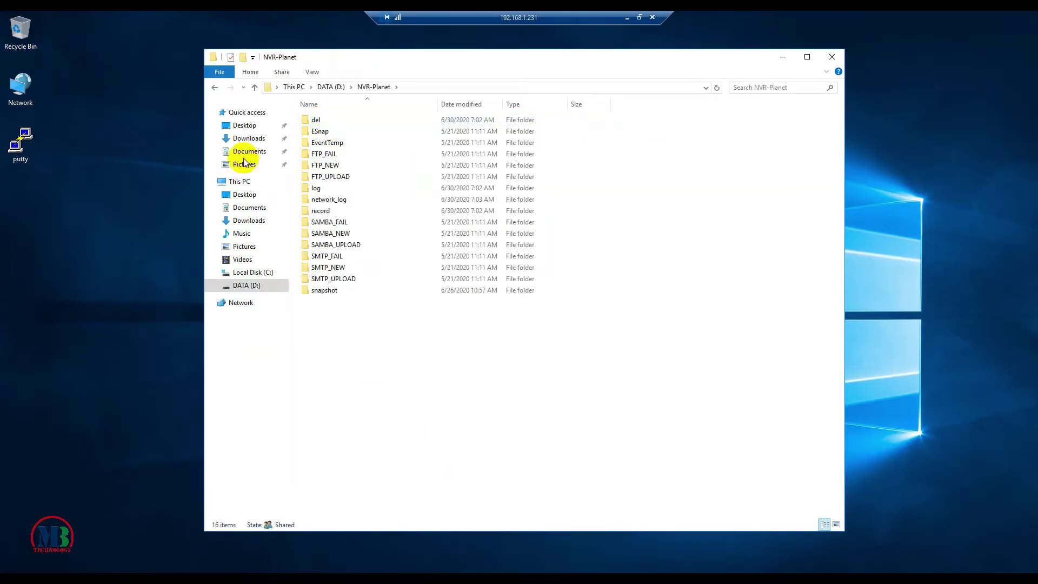
left_click(221, 90)
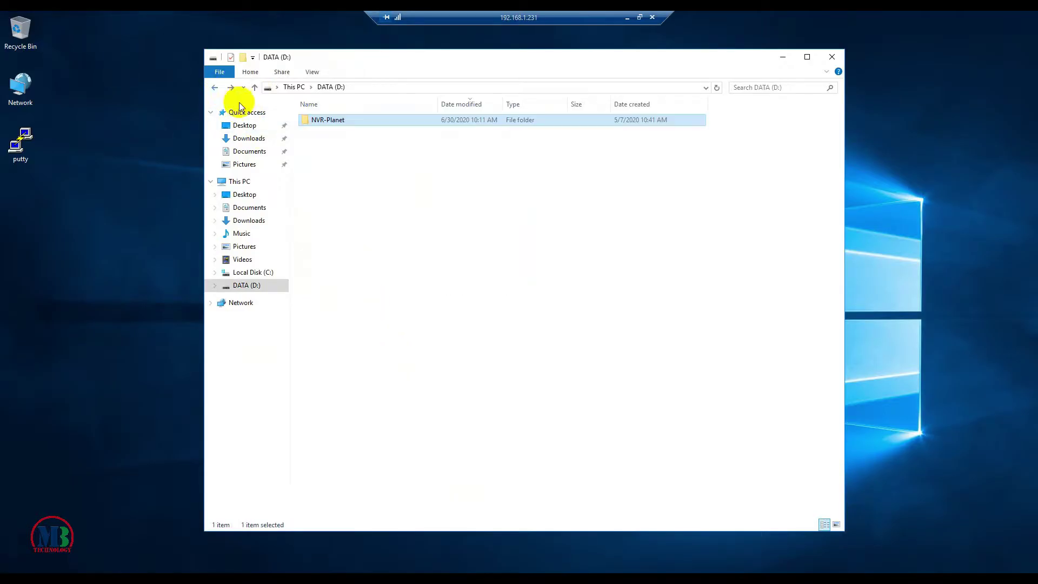
right_click(317, 119)
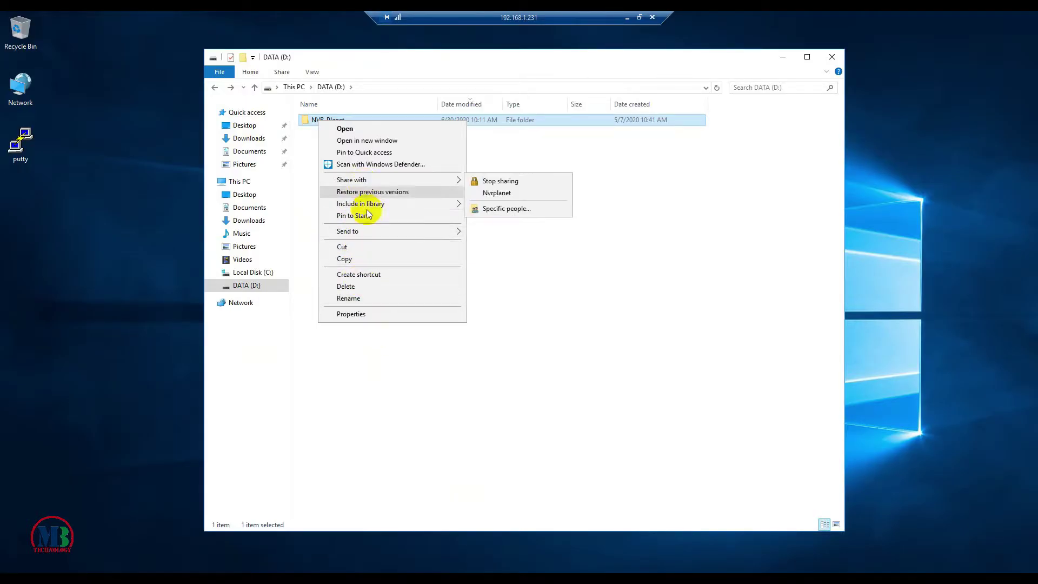
left_click(503, 260)
Step: Delete all the subfolders inside the NVR-Planet folder on the DATA (D:) drive
double_click(328, 122)
left_click_drag(316, 342, 360, 122)
key("Delete")
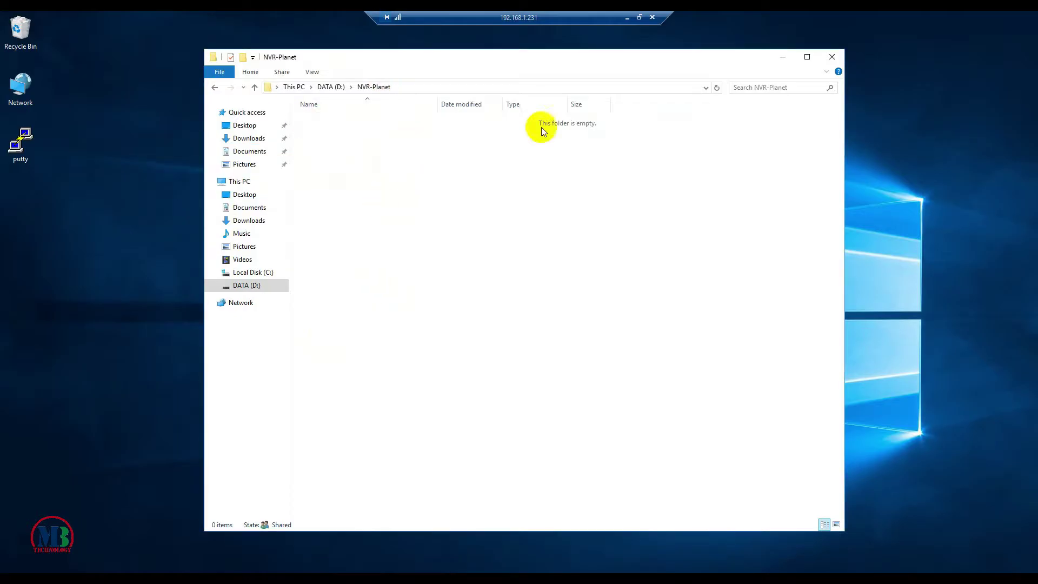
Step: Return to the DATA (D:) drive, close the file window, and minimize the remote desktop session
left_click(215, 87)
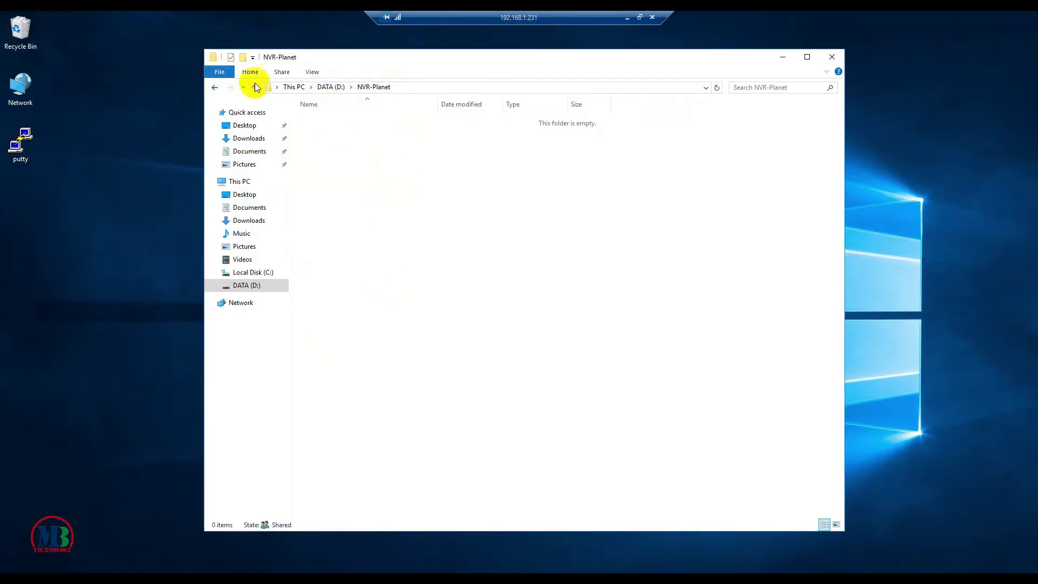
left_click(332, 119)
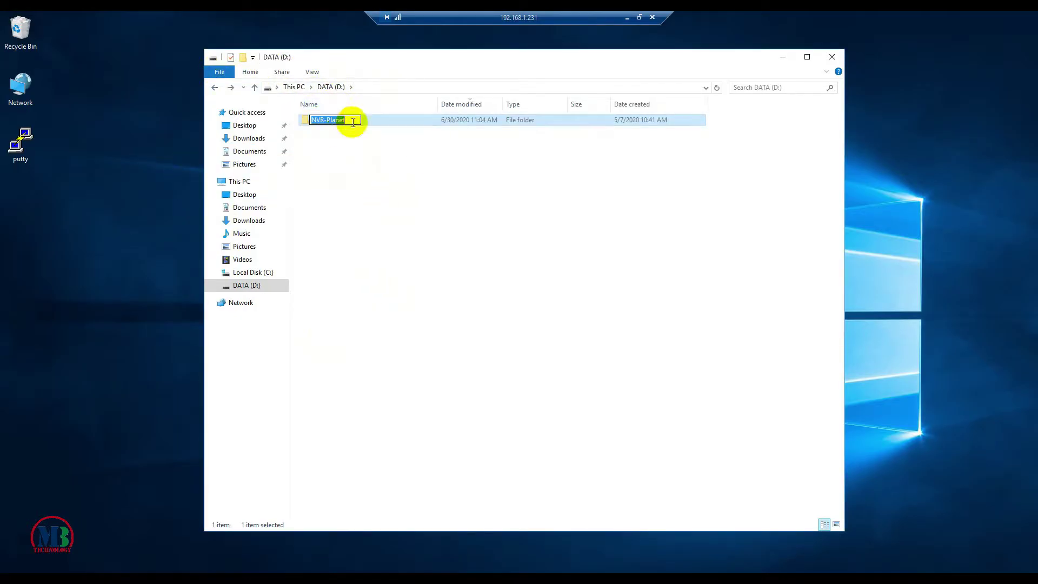
left_click(338, 265)
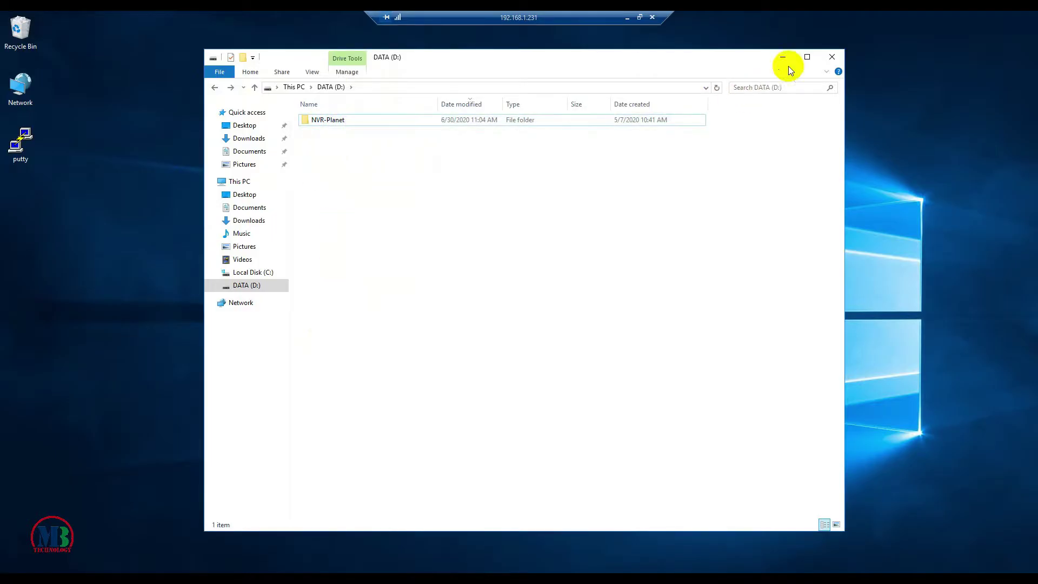
left_click(832, 57)
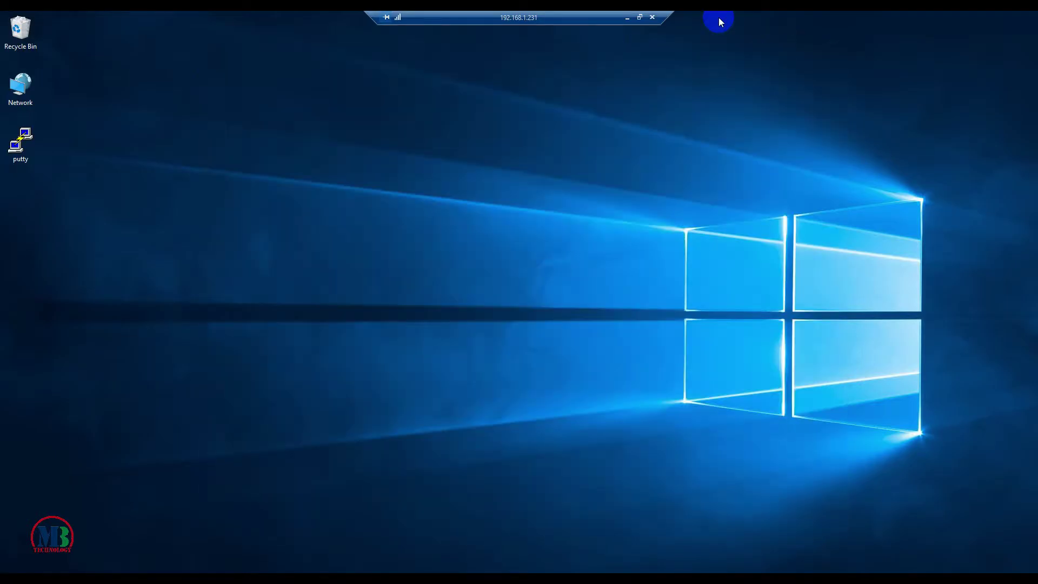
left_click(627, 18)
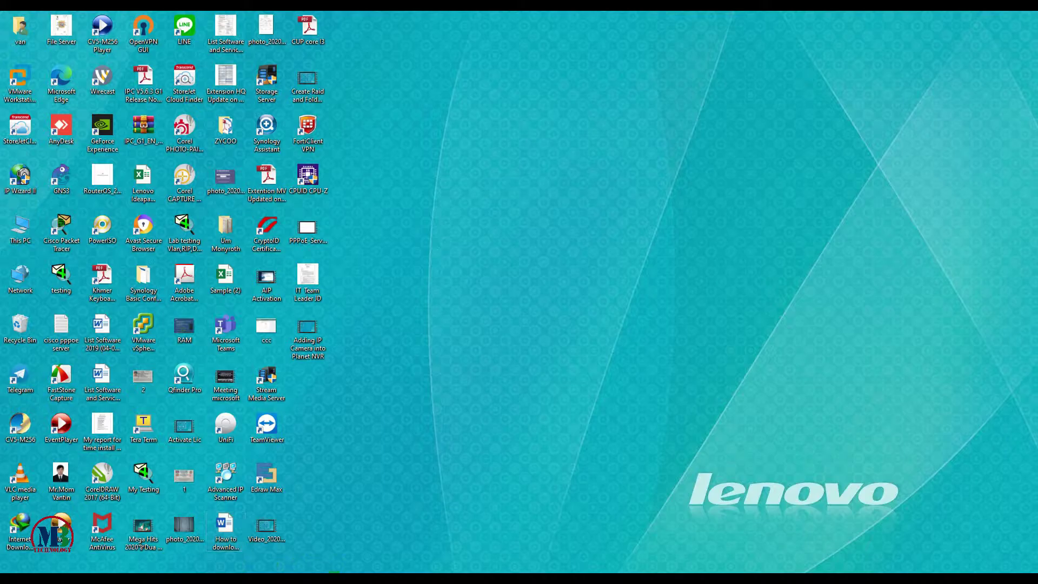
Step: Launch Internet Explorer and open the NVR web page at 192.168.1.230
key("super")
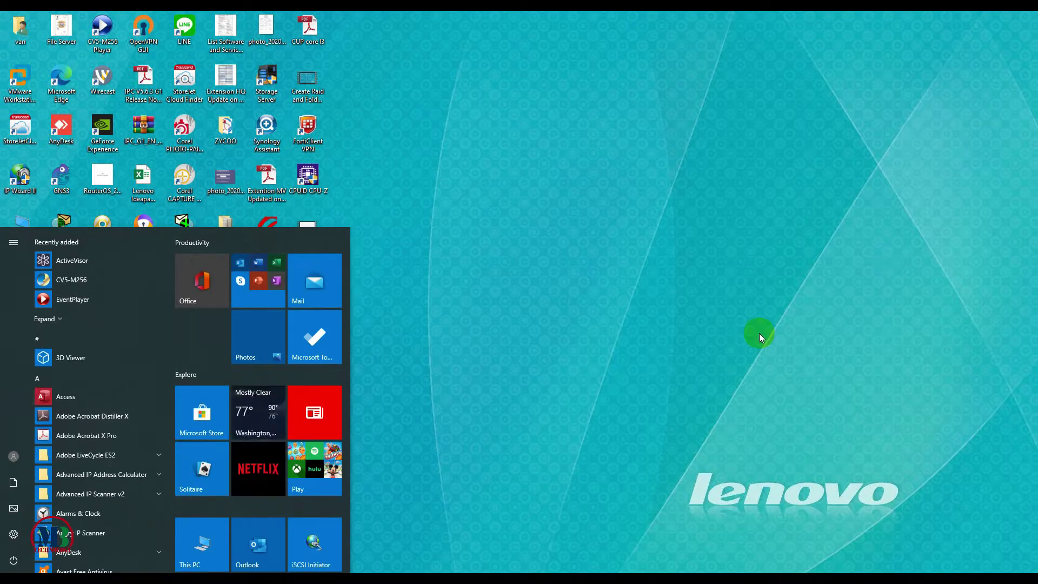
type("int")
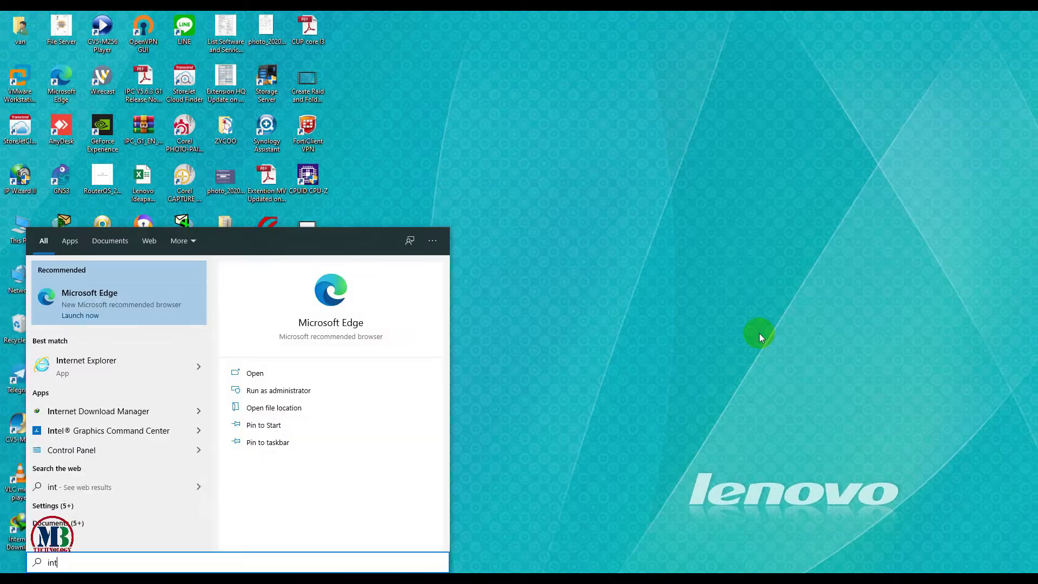
key("Return")
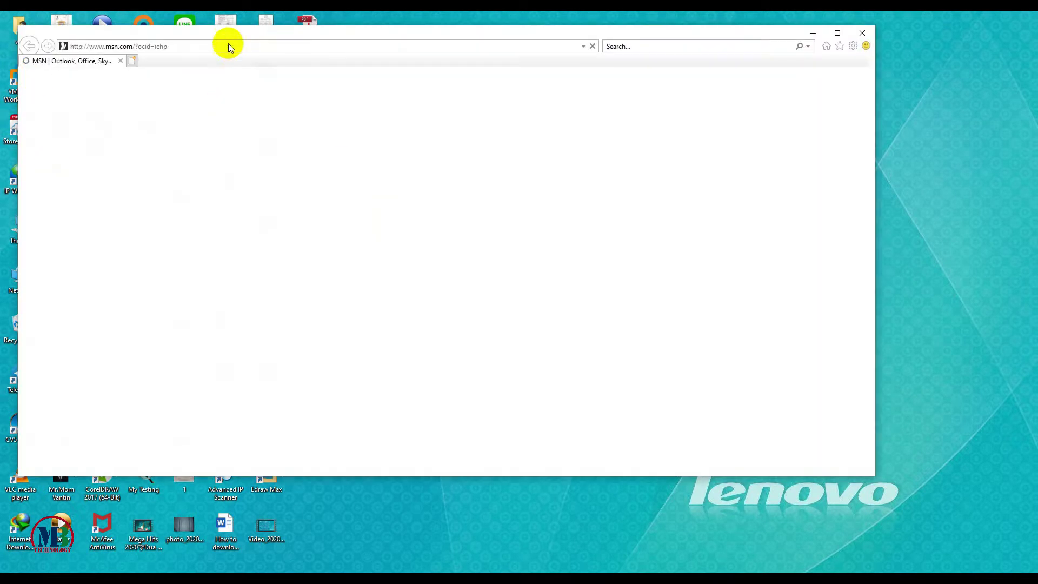
type("192.1")
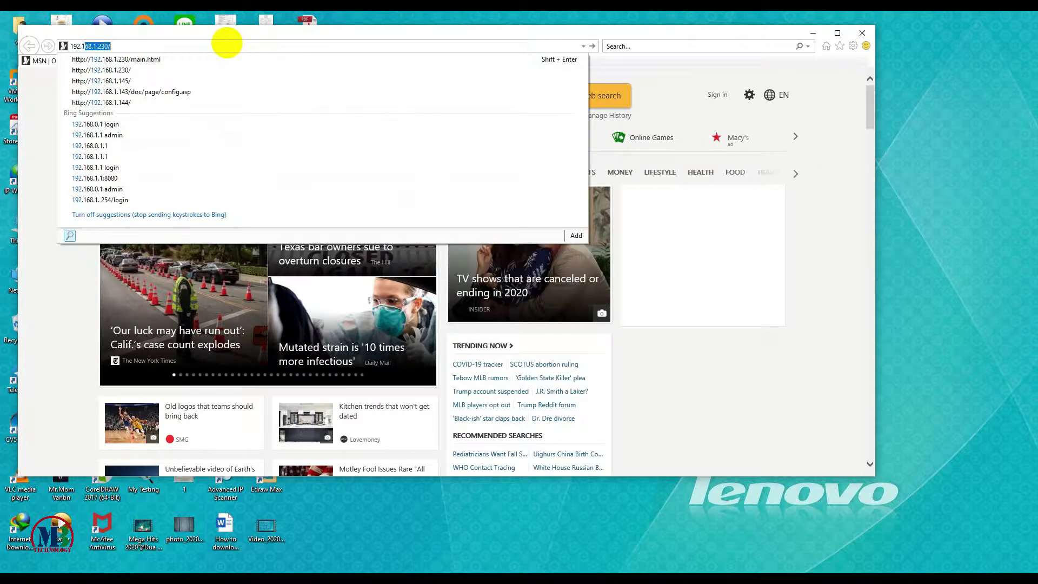
type("68.1.230")
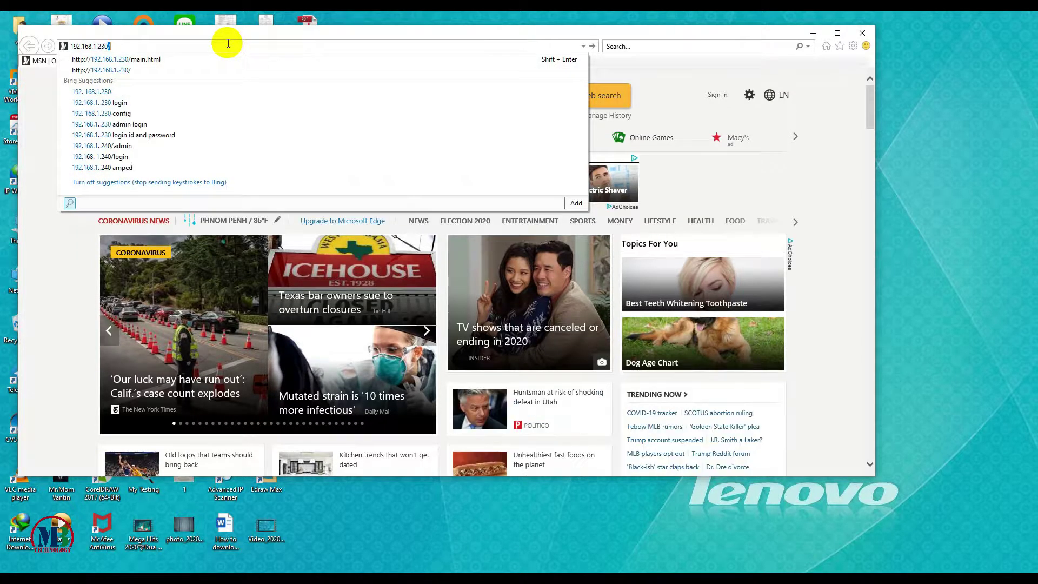
key("Return")
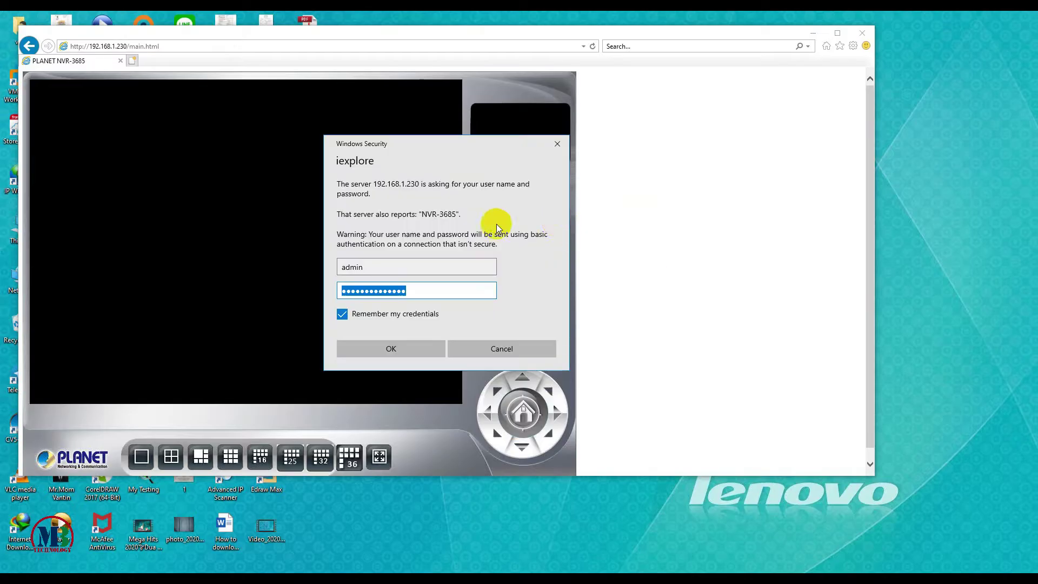
Step: Log in to the NVR as admin with the account password and accept all the listed view channels
type("a")
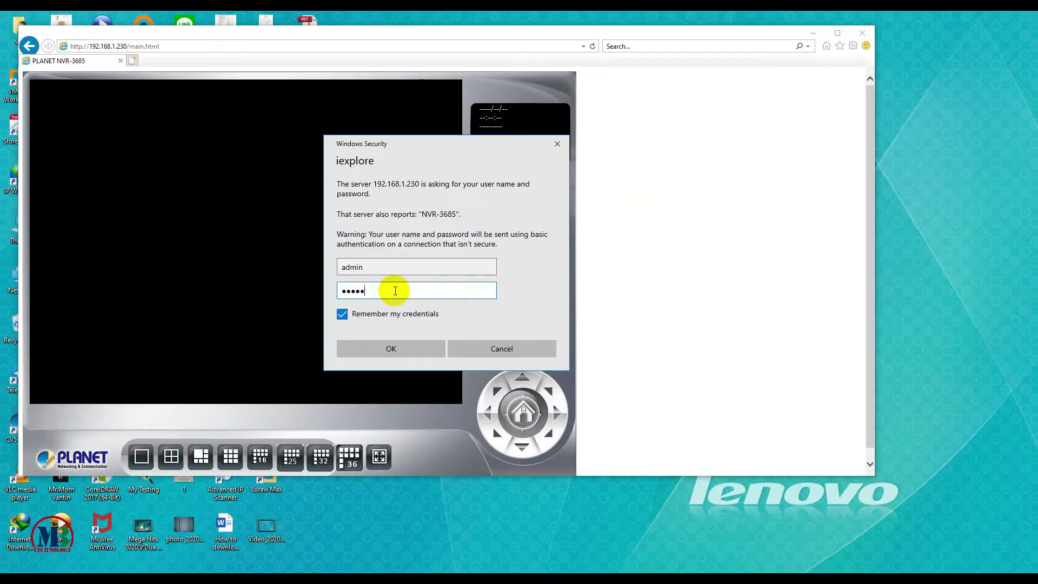
key("Return")
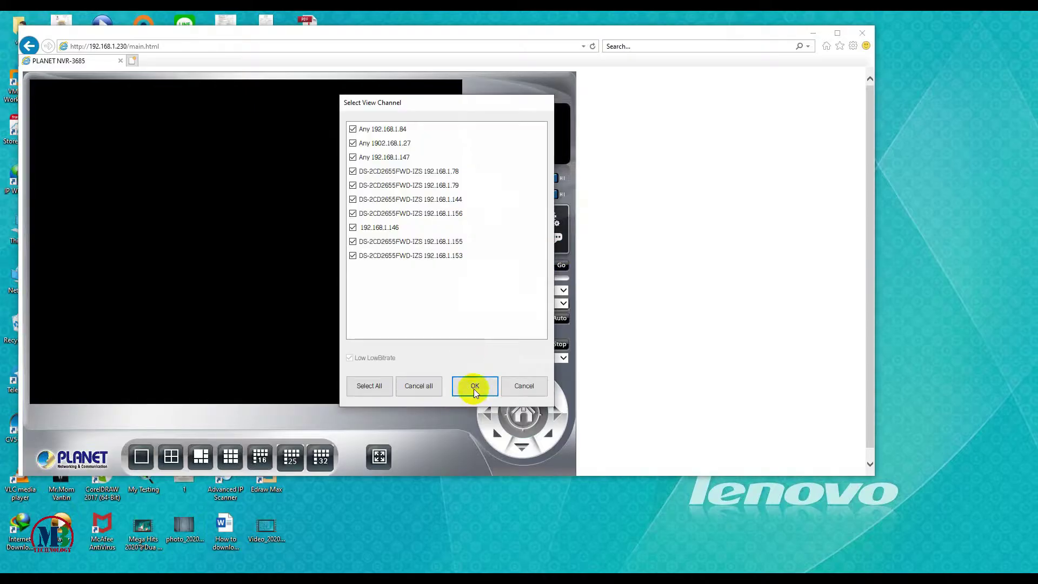
left_click(474, 387)
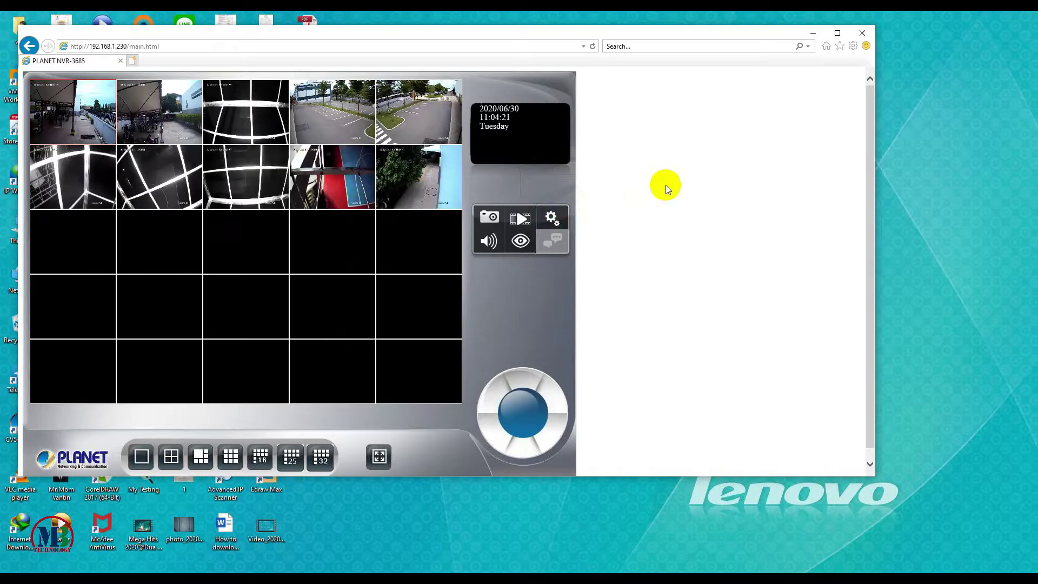
Step: Open the NVR's System Management, check Disk Management, and bring up the Samba Server settings
left_click(557, 216)
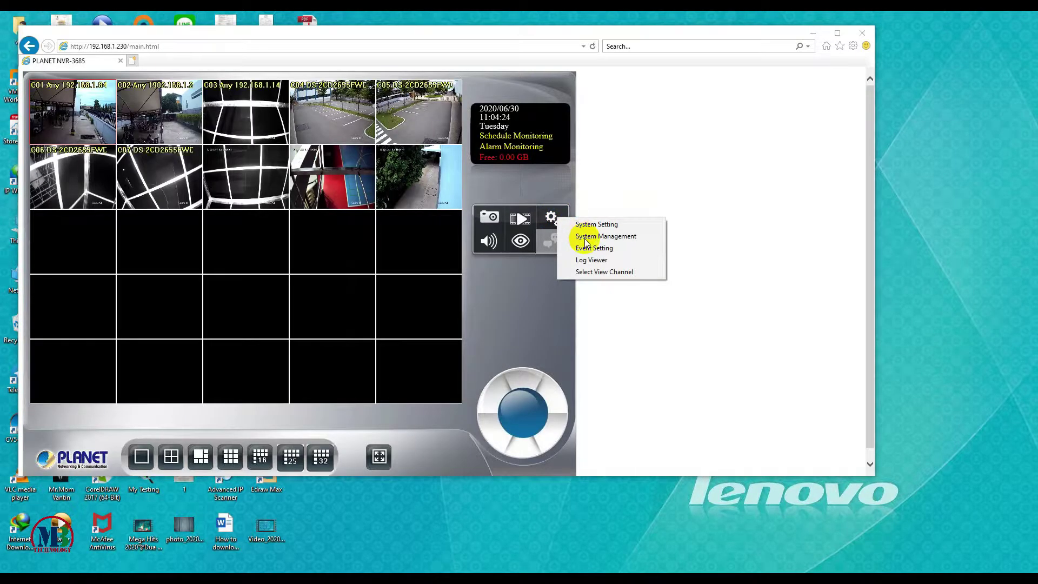
left_click(583, 238)
left_click(559, 218)
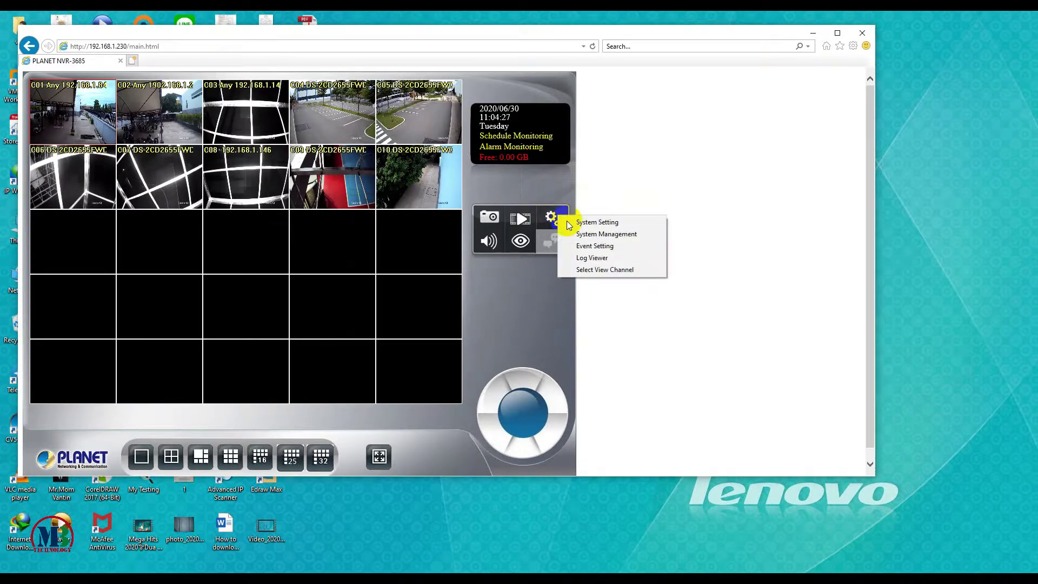
left_click(595, 236)
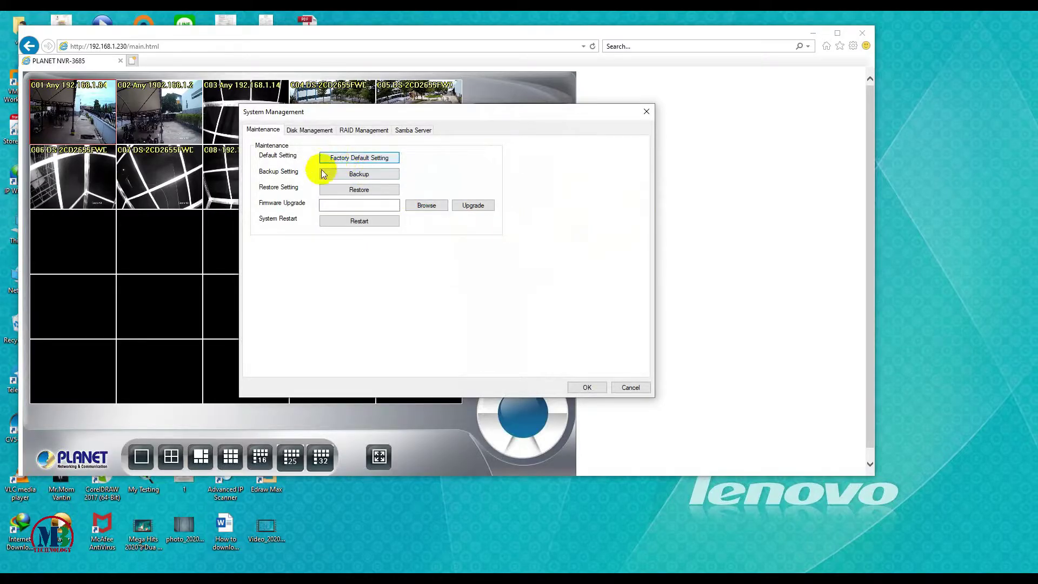
left_click(300, 132)
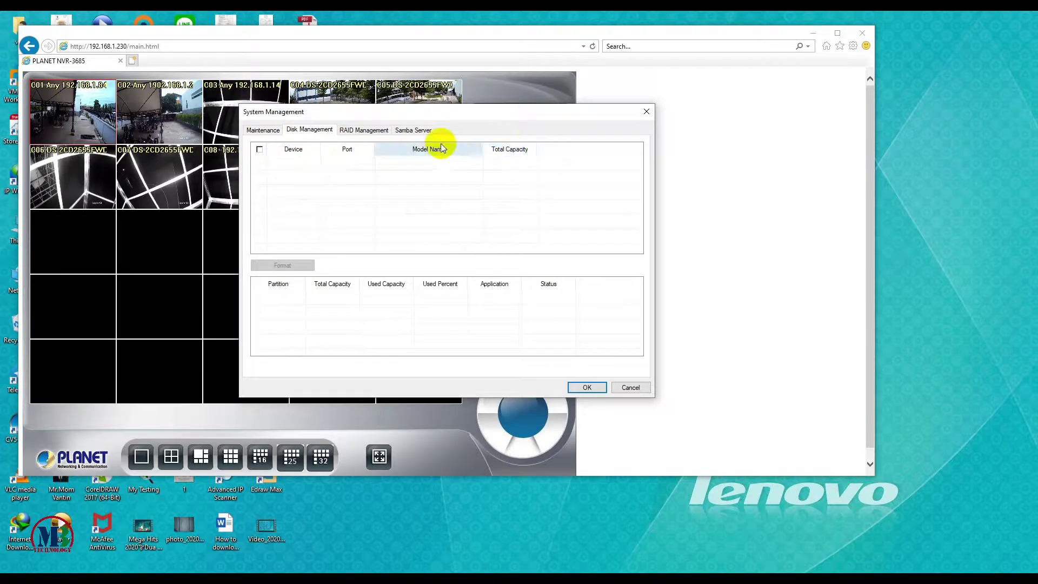
left_click(414, 130)
left_click(338, 278)
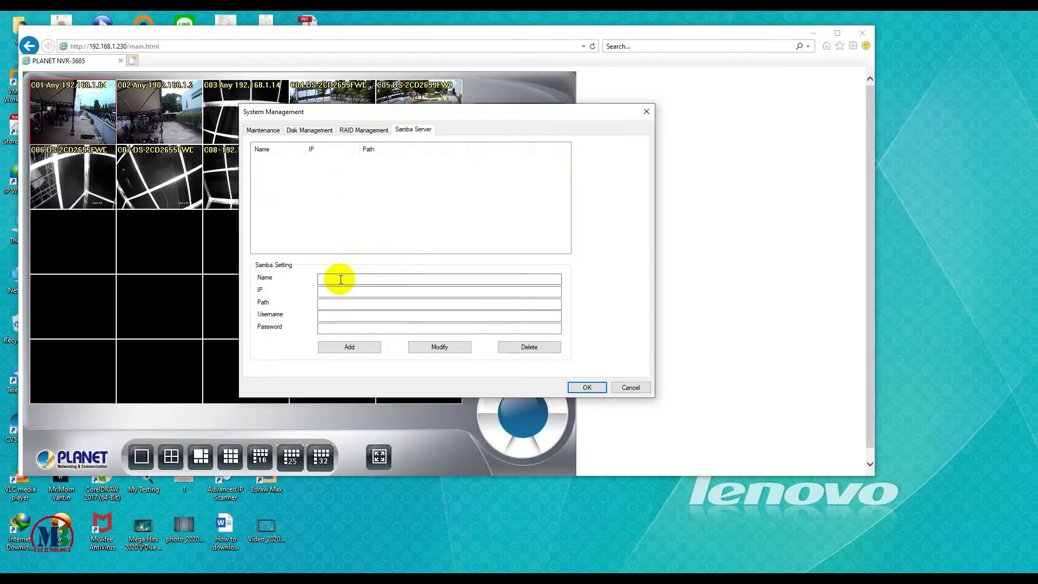
left_click(503, 292)
Step: Browse in File Explorer to the ISPP folder inside 12. Project on the DATA (D:) drive
left_click(208, 572)
left_click(613, 489)
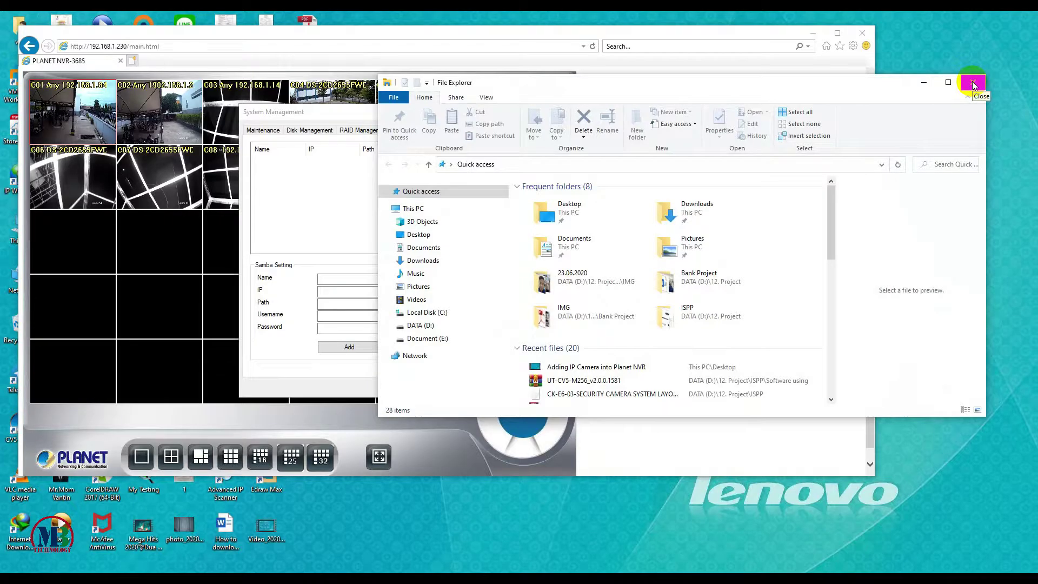
left_click(420, 324)
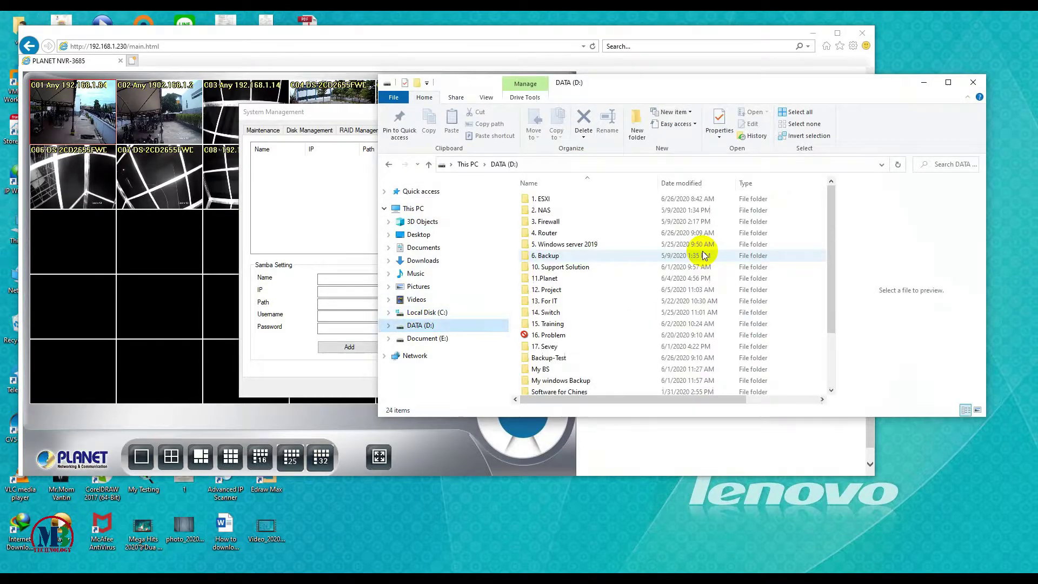
double_click(546, 290)
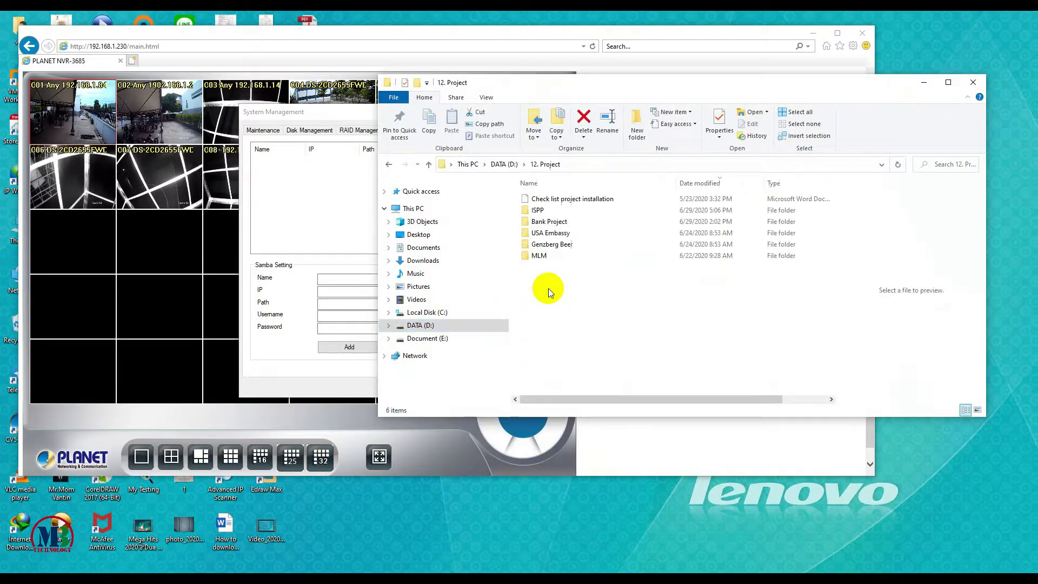
double_click(547, 211)
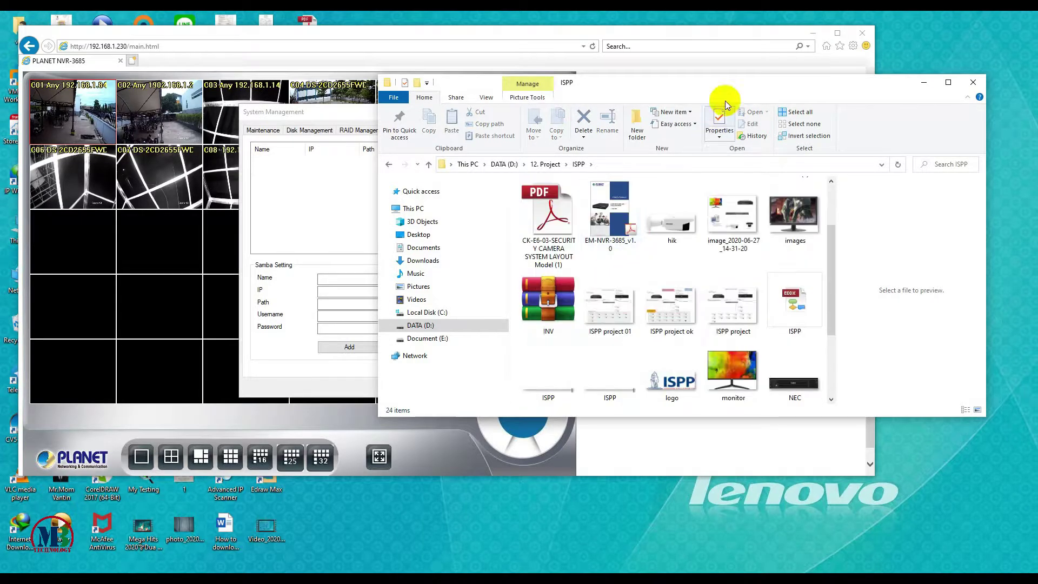
Step: Examine the NVR and server login details in the ISPP project ok diagram, and minimize the image
left_click_drag(706, 88, 474, 60)
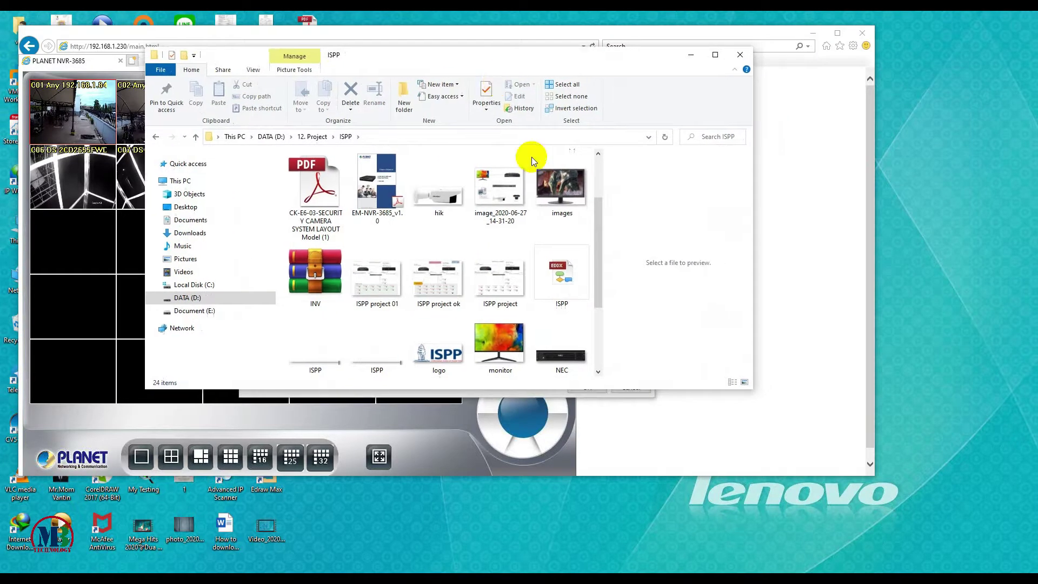
left_click(439, 288)
double_click(463, 276)
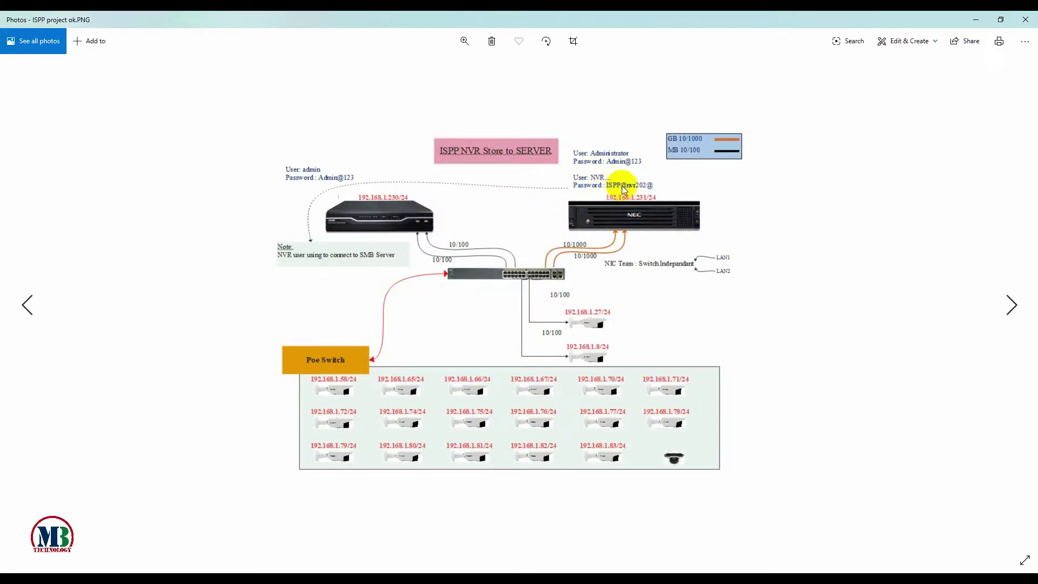
left_click(977, 18)
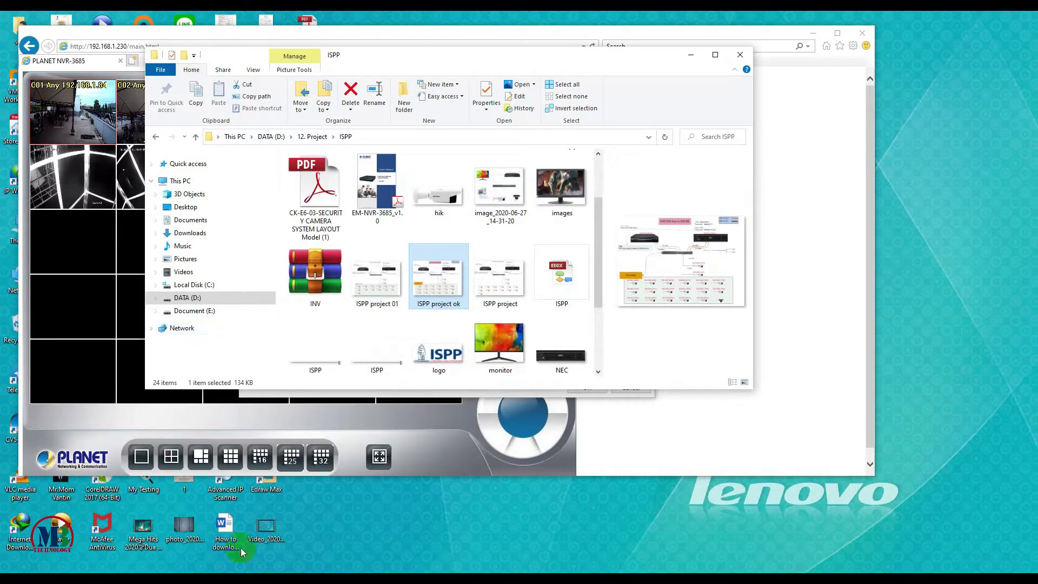
Step: Switch to the 192.168.1.231 remote desktop session and open Local Users and Groups with lusrmgr.msc
left_click(156, 569)
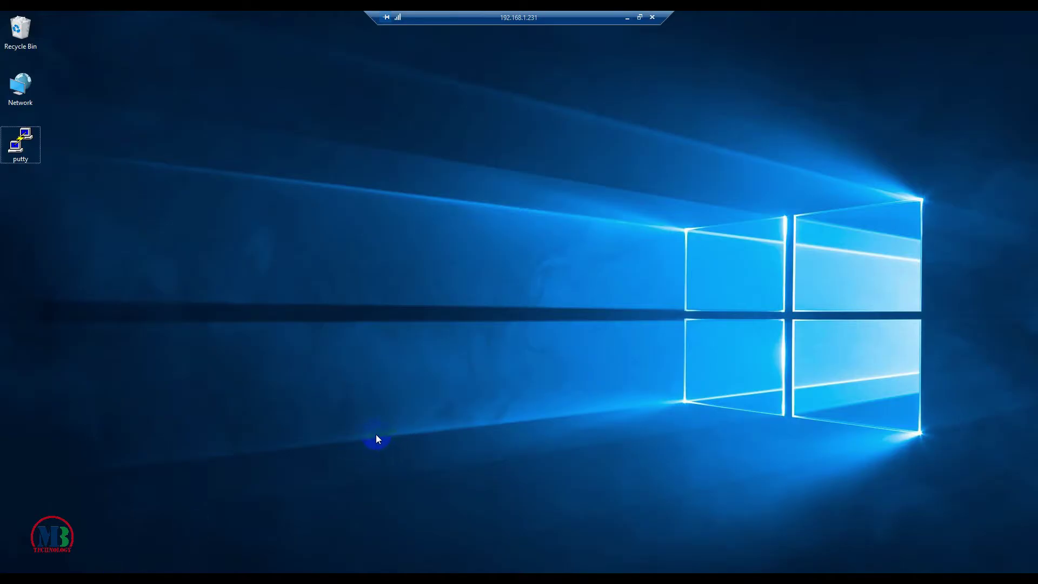
key("super+r")
type("lus")
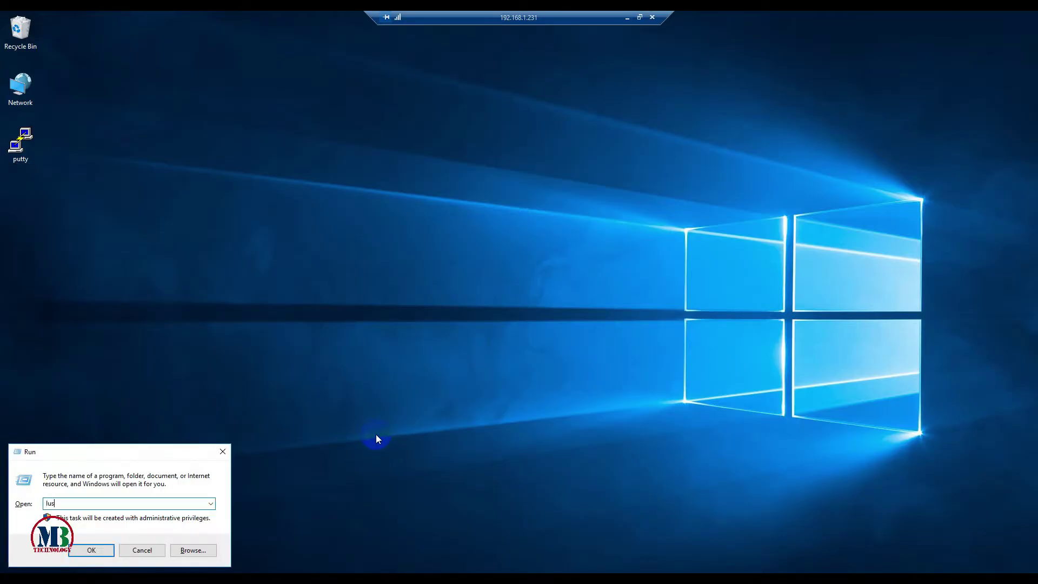
type("rmgr.msc")
key("Return")
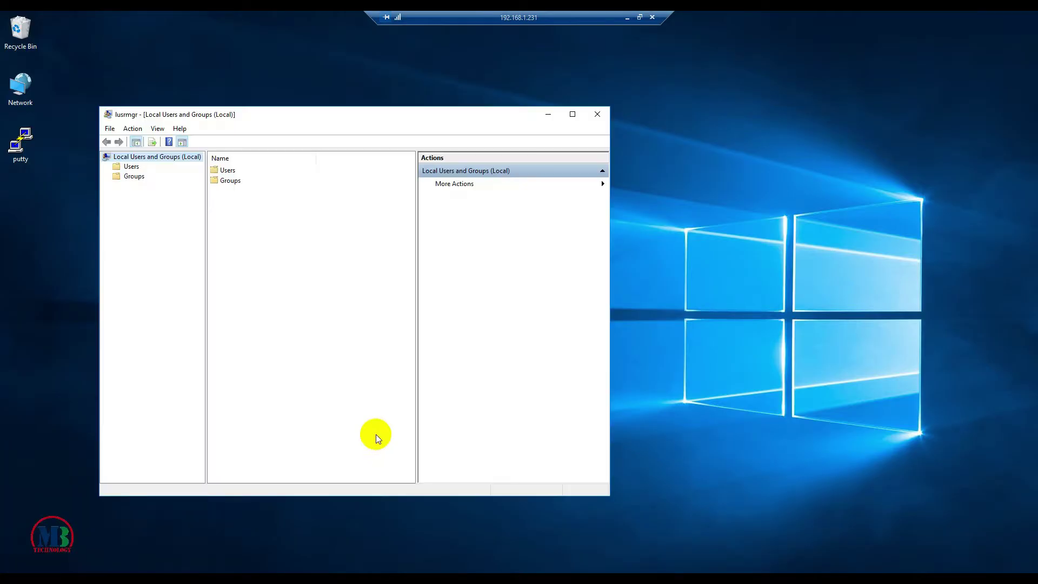
Step: Check the Nvrplanet account's full user name in the server's Users list, and minimize the remote desktop session
left_click(126, 167)
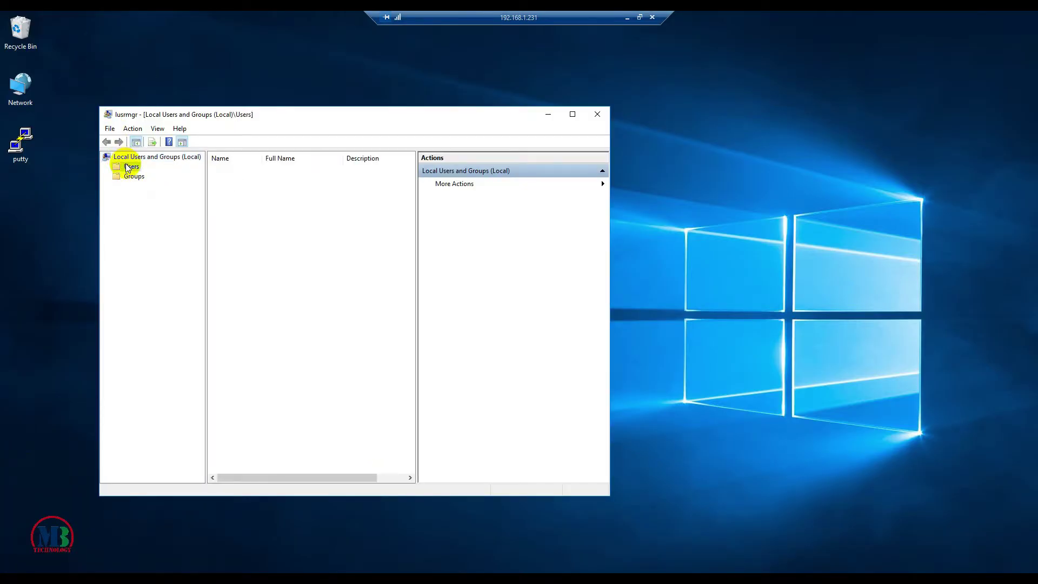
left_click(226, 202)
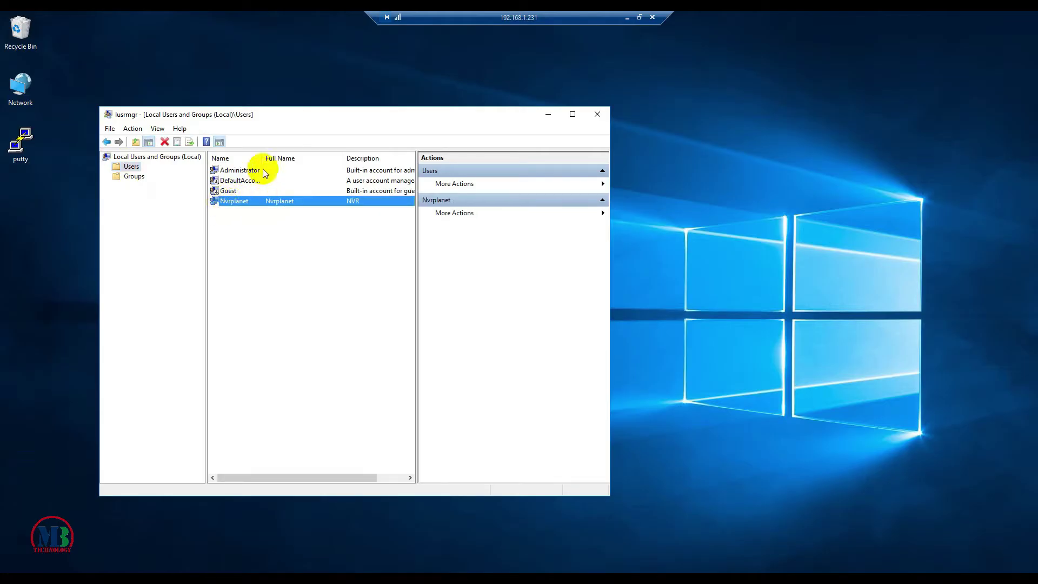
left_click_drag(264, 159, 307, 159)
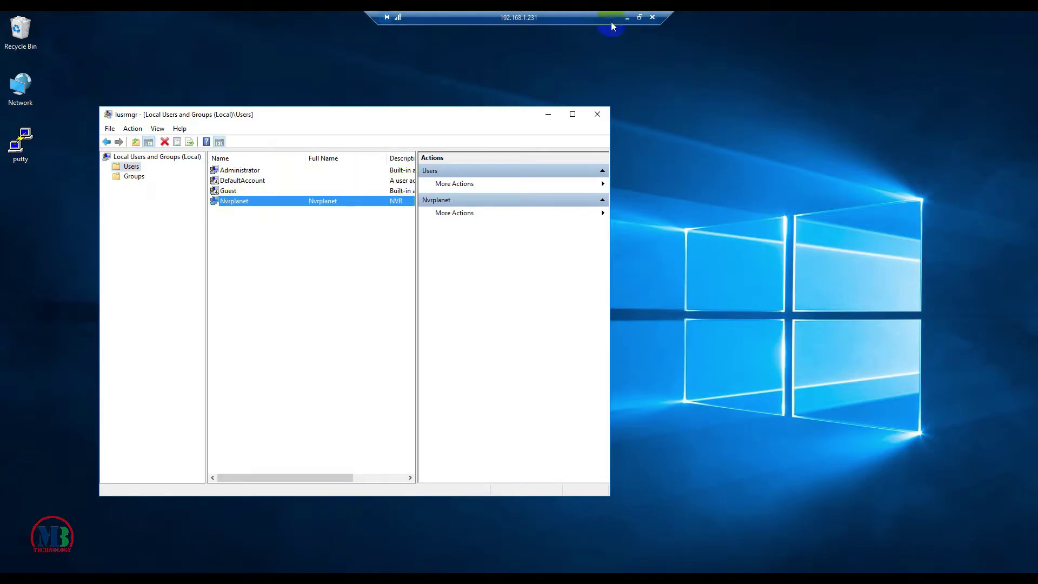
left_click(627, 17)
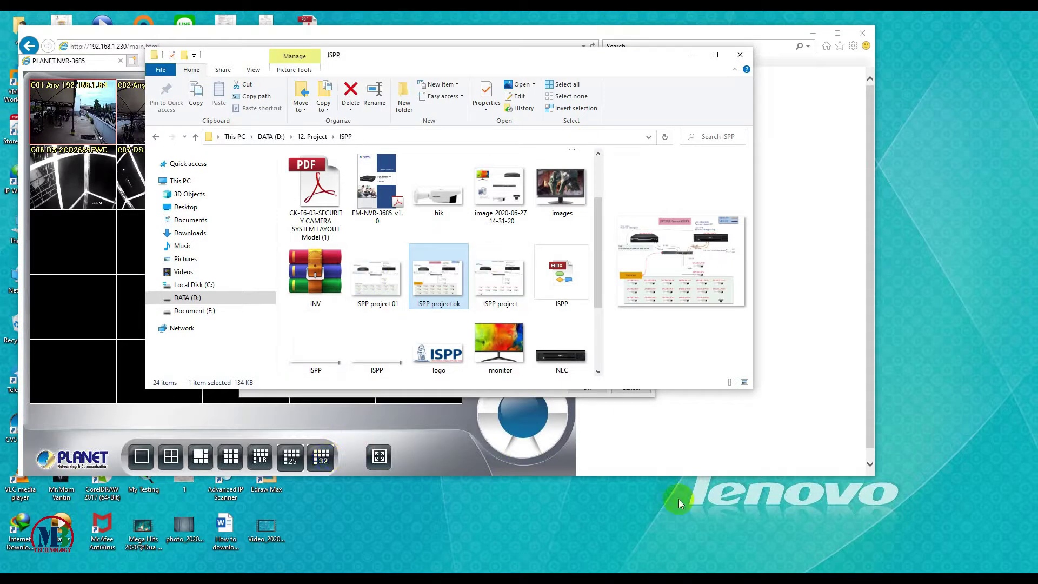
Step: Return to the NVR's Samba settings and set the name to NVR-SERVER and the IP to 192.168.1.131
left_click(769, 437)
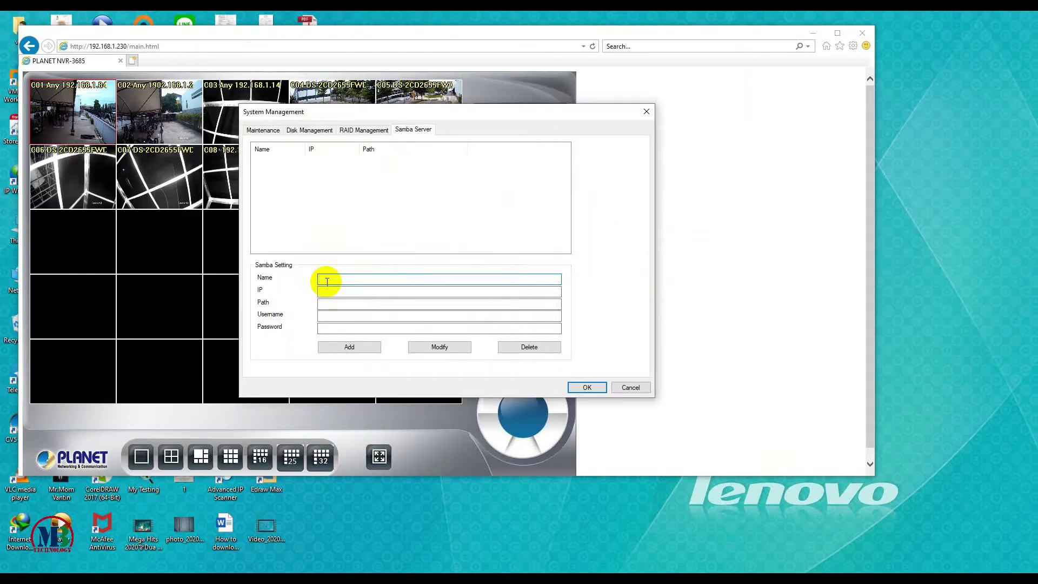
type("SER")
key("BackSpace")
key("BackSpace")
type("NVR-SERVER")
left_click(325, 291)
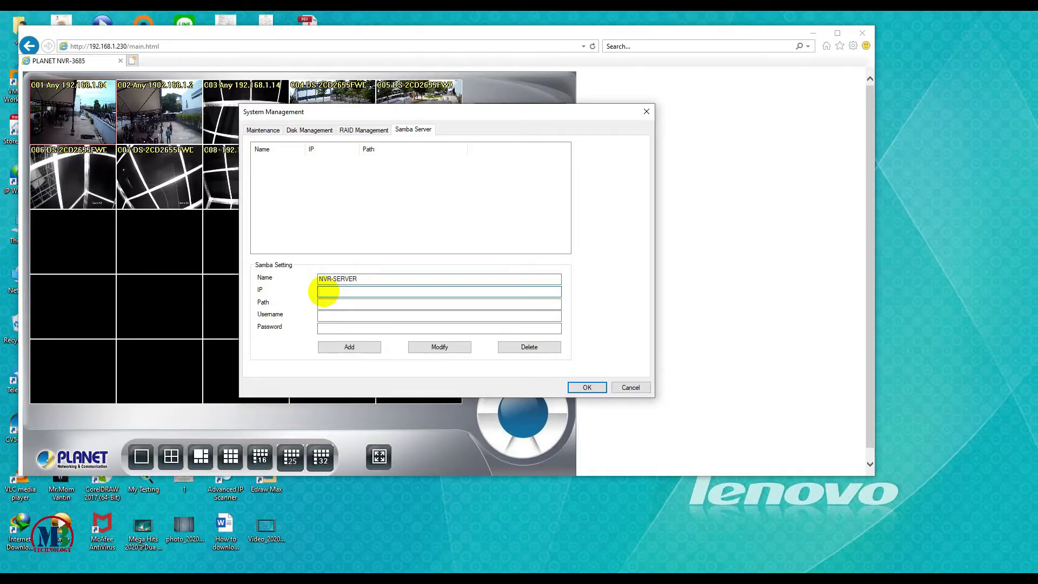
type("192.168.1.132")
left_click(368, 292)
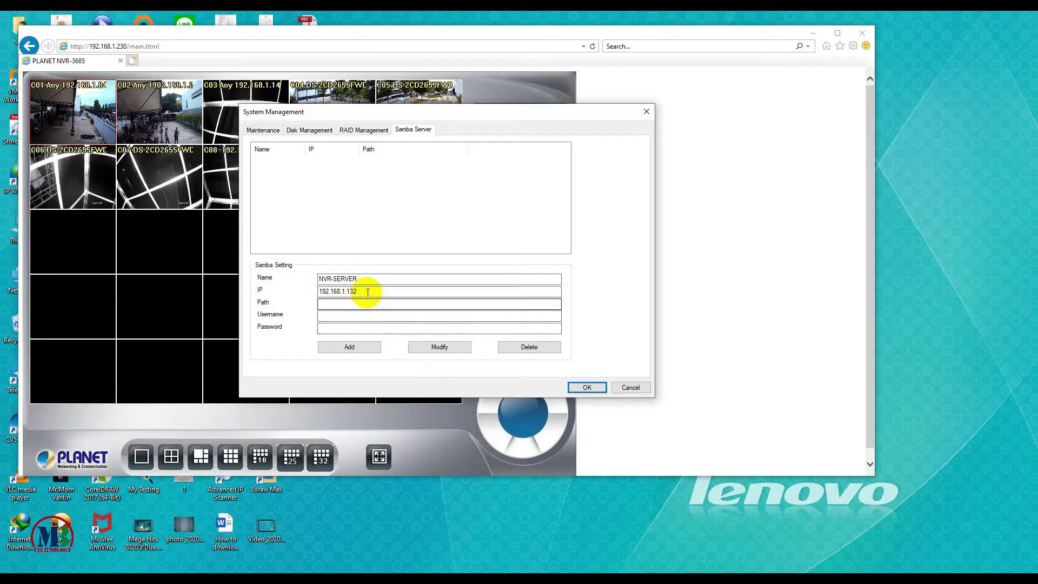
key("BackSpace")
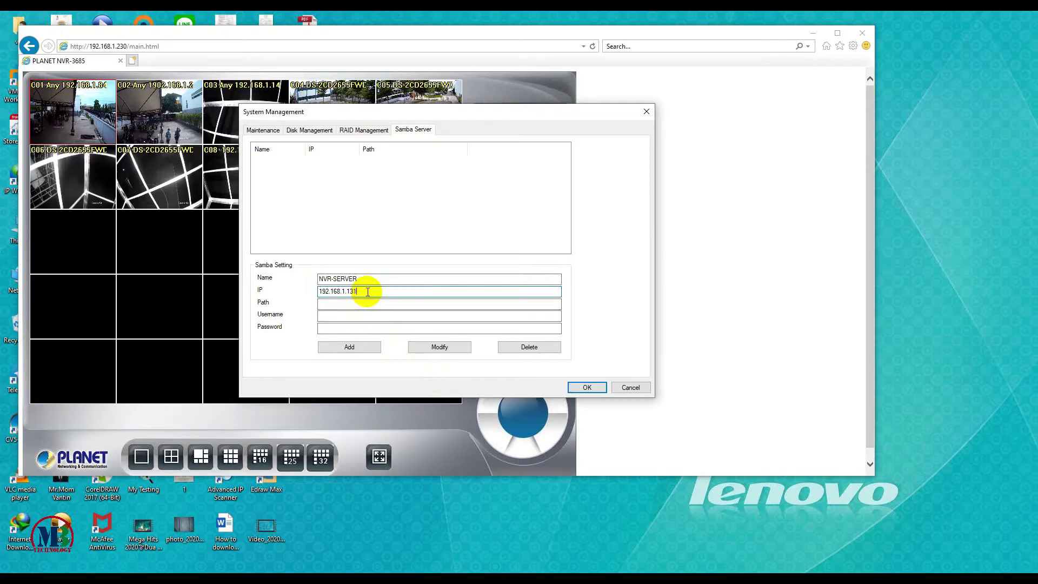
Step: Set the Samba username to Nvrplanet and look up its password in the ISPP project ok diagram
left_click(330, 314)
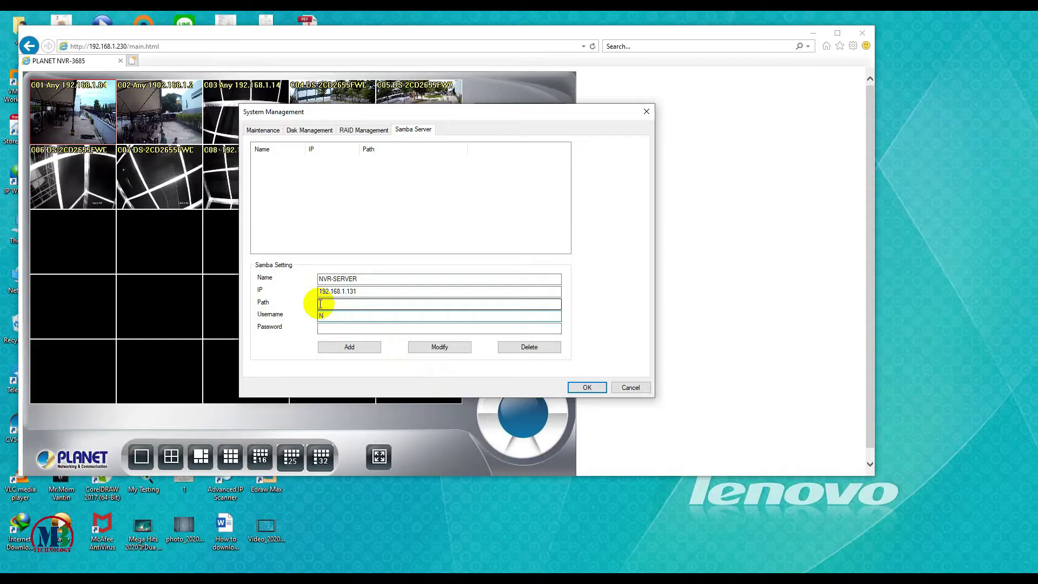
type("Nvrplanet")
left_click(327, 328)
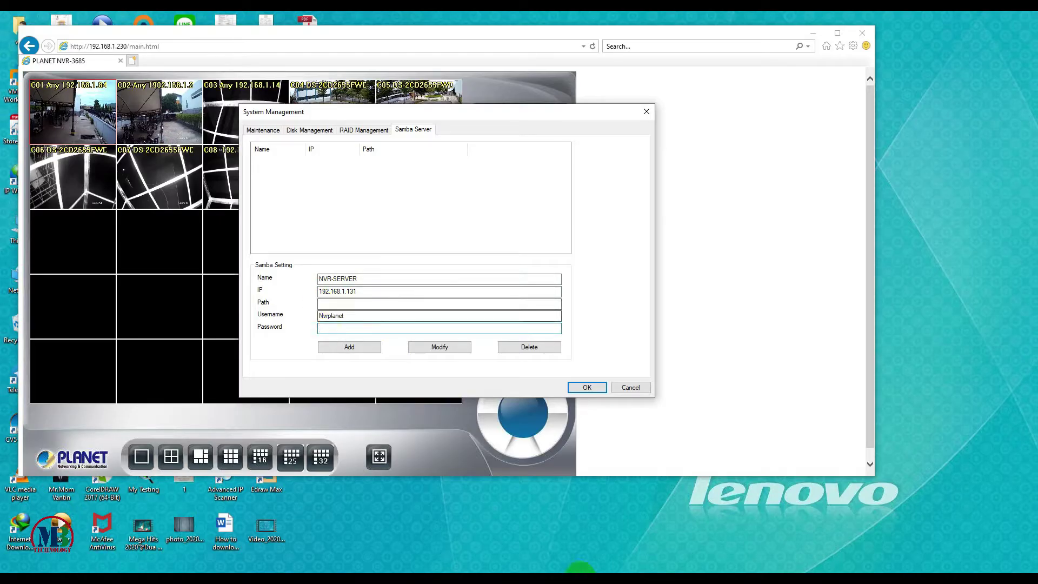
left_click(452, 571)
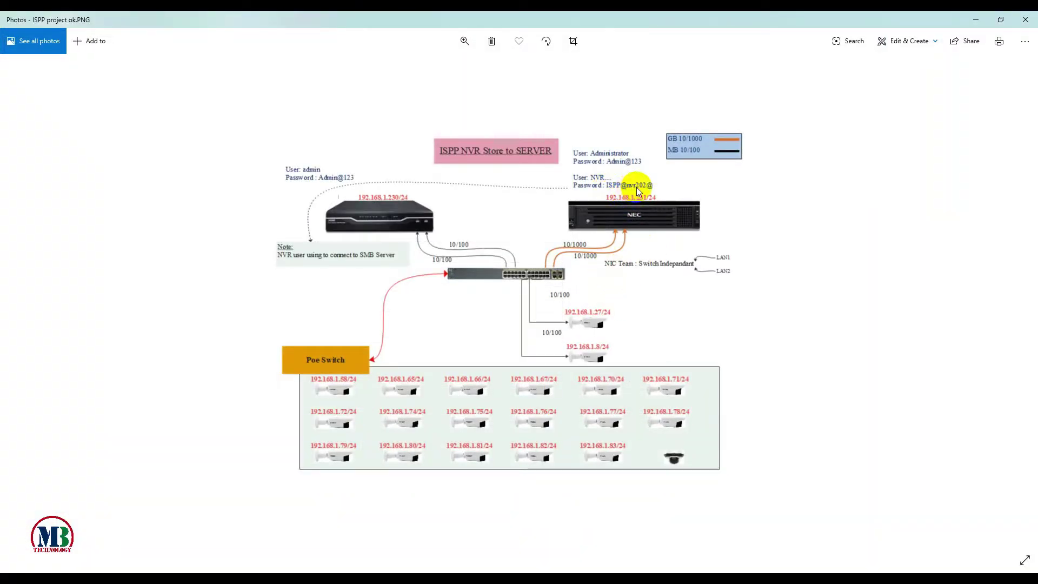
left_click(975, 19)
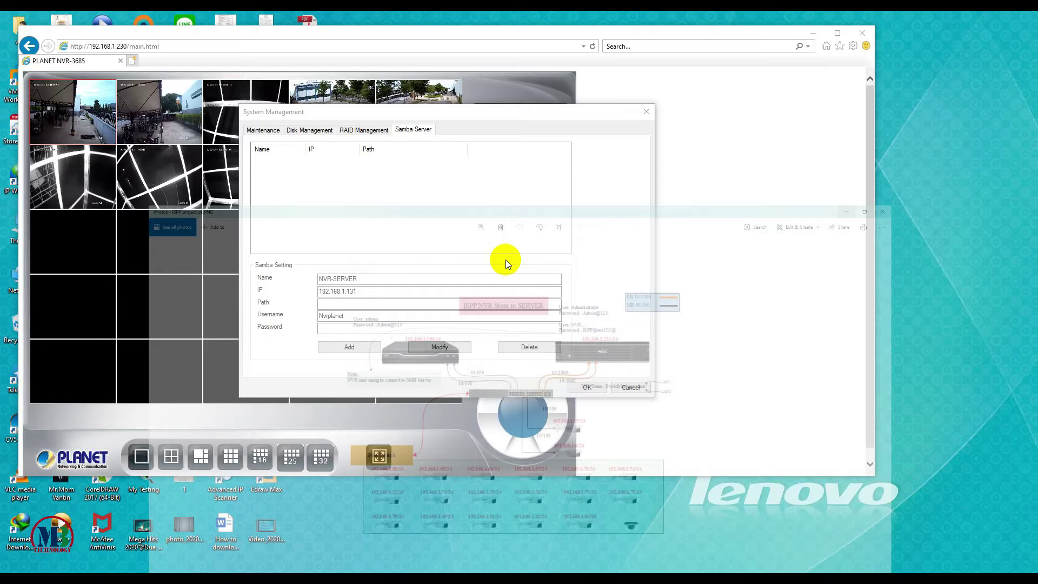